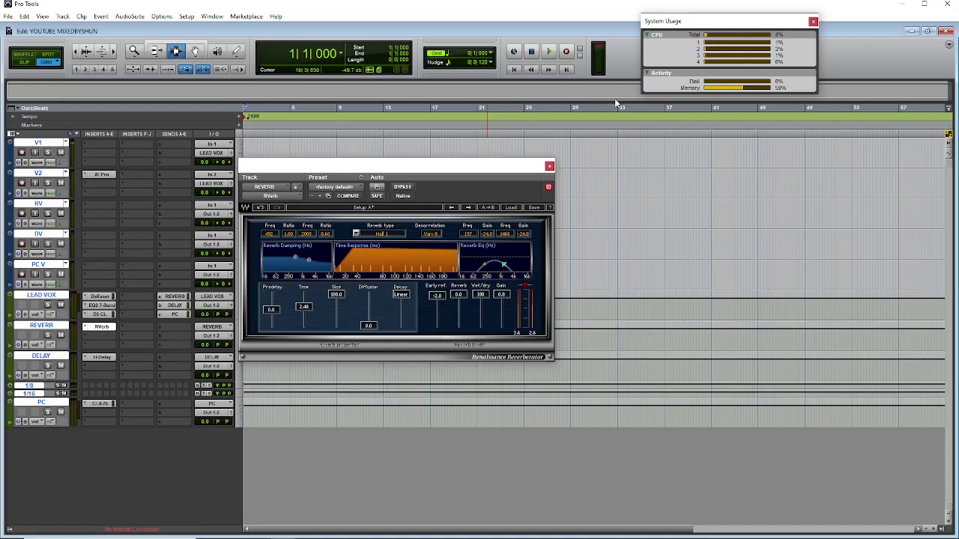
Step: Close the open reverb plug-in window and create one stereo audio track plus one mono audio track
left_click(549, 167)
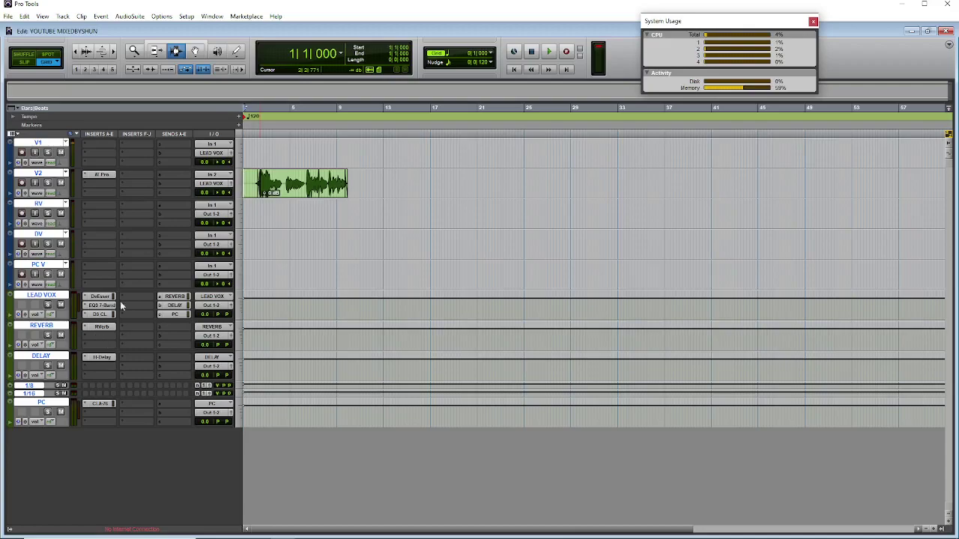
left_click(62, 15)
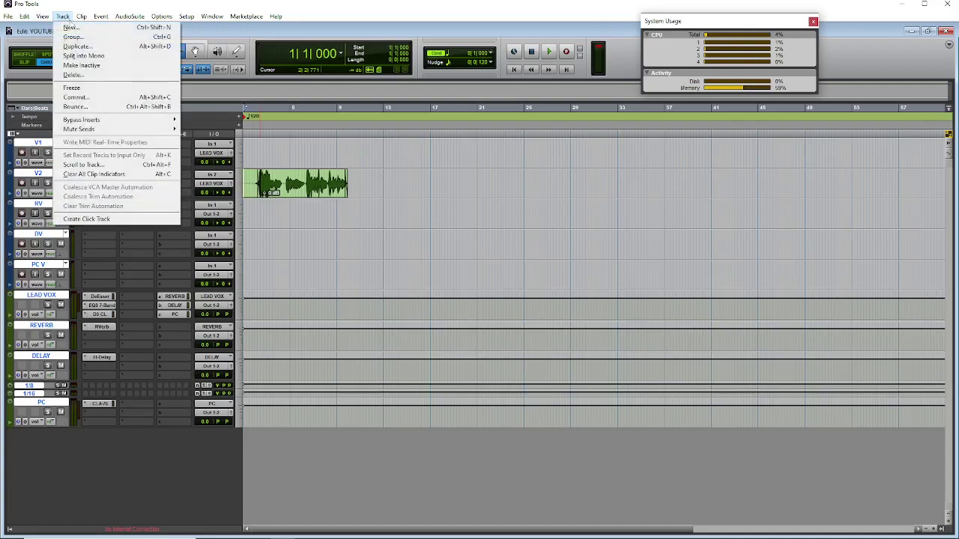
left_click(75, 26)
left_click(411, 188)
left_click(419, 200)
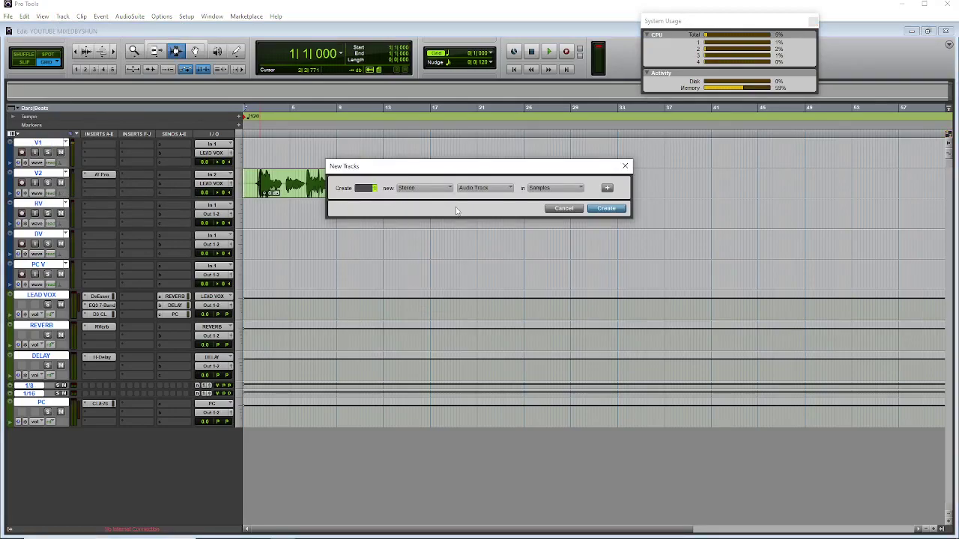
left_click(607, 189)
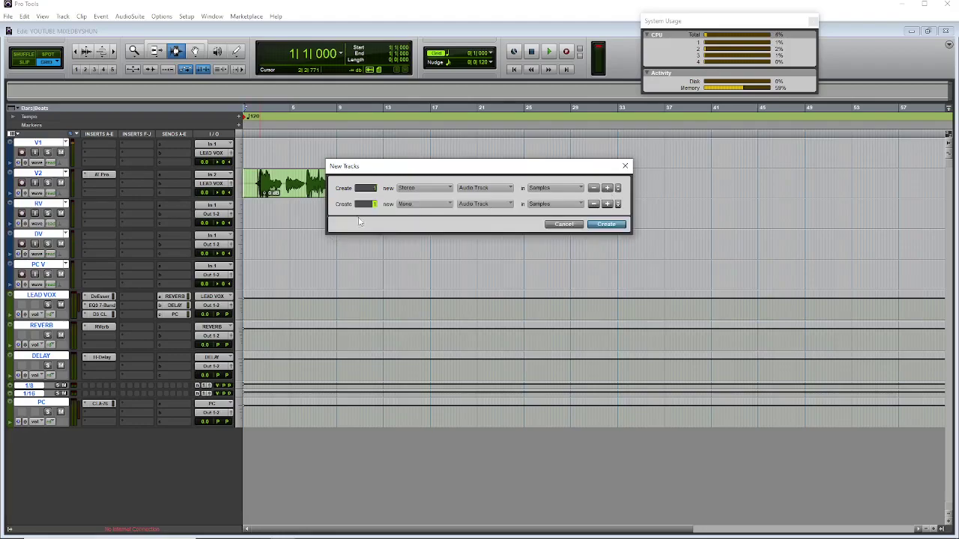
left_click(606, 225)
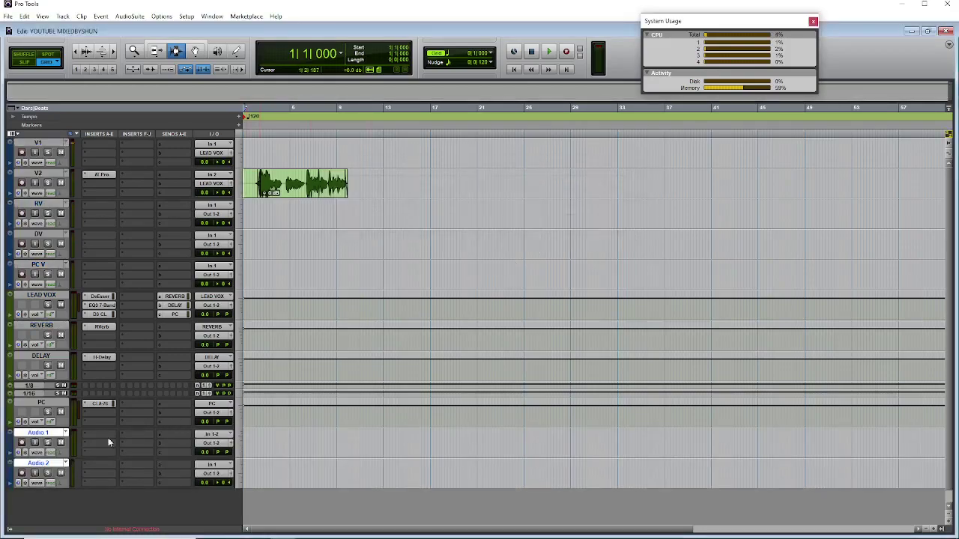
Step: Delete the Audio 2 track
right_click(48, 465)
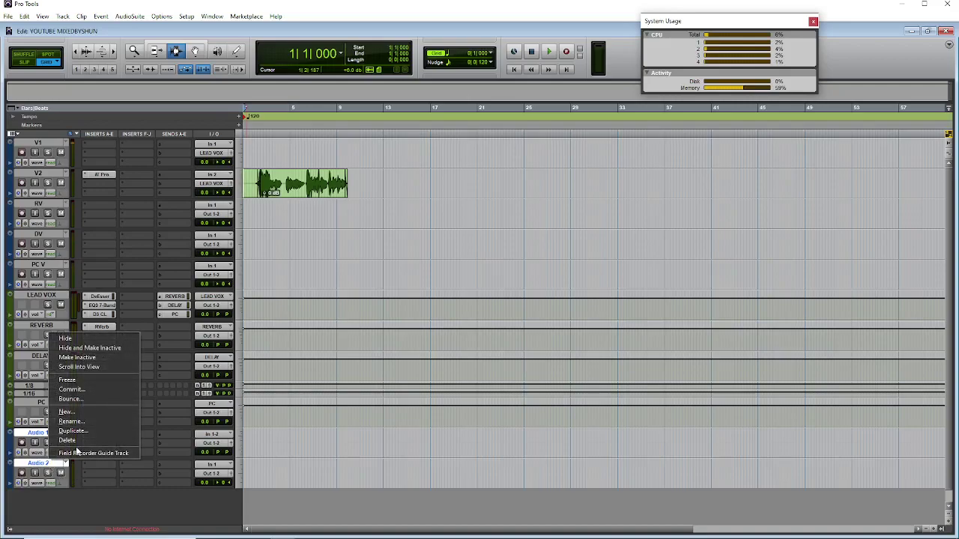
left_click(70, 507)
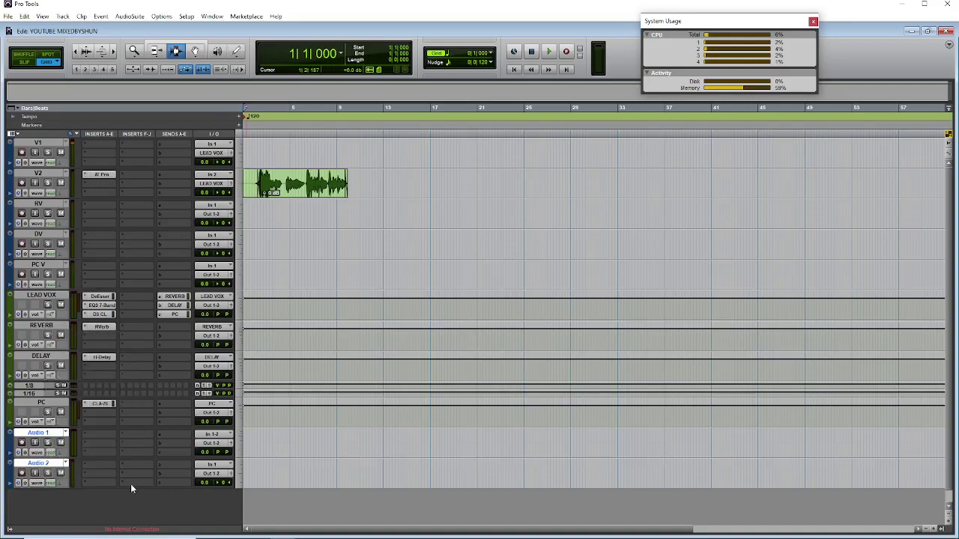
double_click(49, 463)
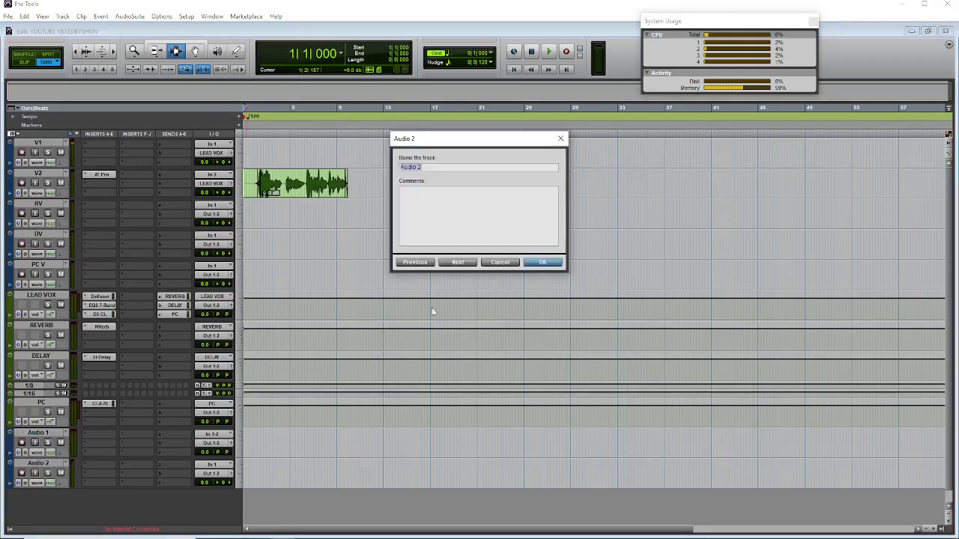
left_click(487, 264)
right_click(50, 463)
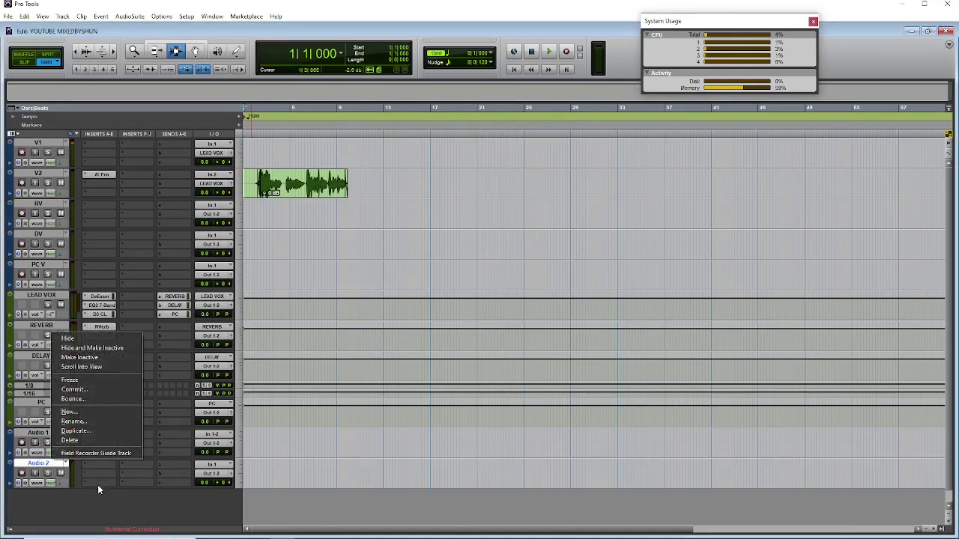
left_click(102, 440)
Step: Create a new stereo aux input track below Audio 1
left_click(62, 16)
left_click(71, 27)
left_click(438, 188)
left_click(442, 197)
left_click(480, 188)
left_click(475, 196)
left_click(609, 209)
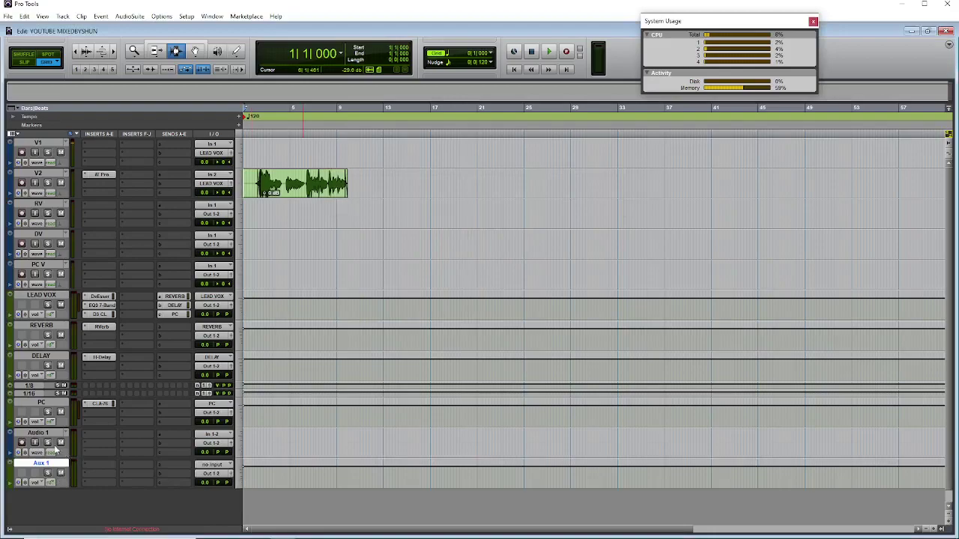
Step: Insert the stereo RVerb plug-in on Aux 1 and move its low reverb EQ point to a lower frequency and gain
left_click(53, 435)
left_click(48, 465)
left_click(100, 466)
mouse_move(147, 480)
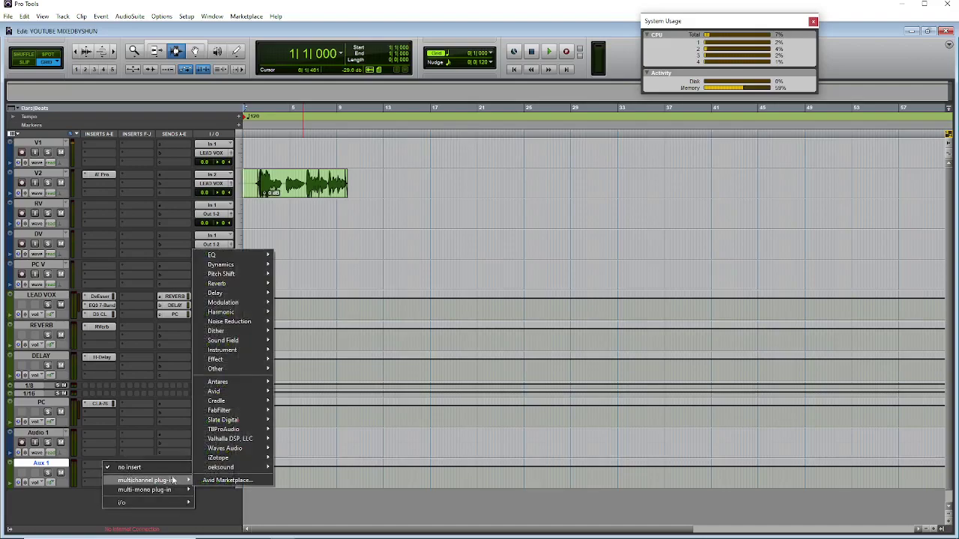
mouse_move(241, 286)
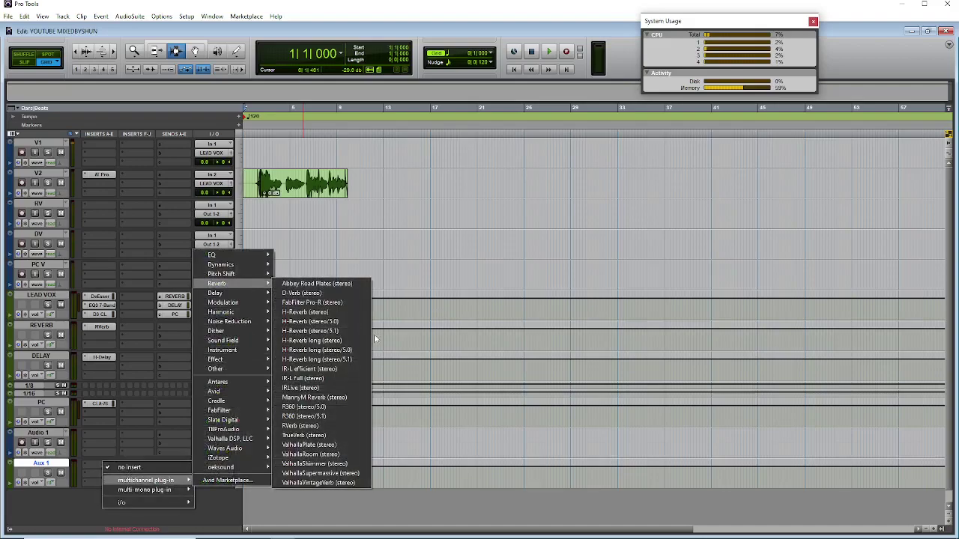
left_click(339, 427)
left_click_drag(483, 260, 473, 267)
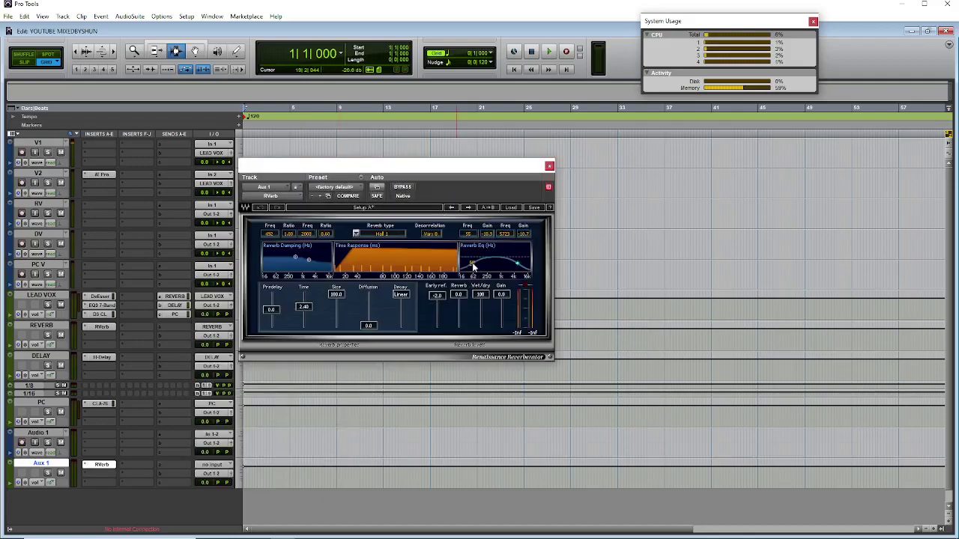
left_click(549, 166)
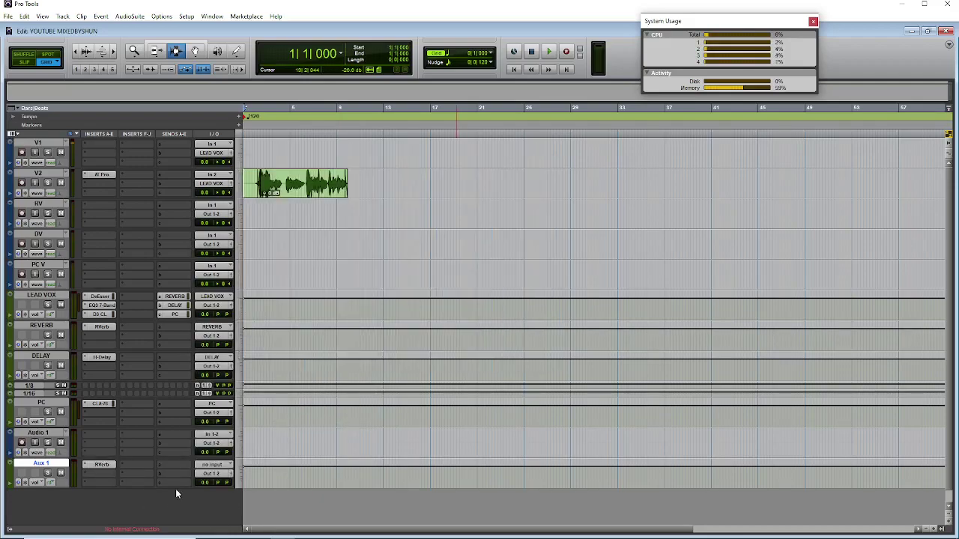
Step: Set the Aux 1 input to Bus 9-10 (Stereo) and rename that bus LONG VERB
left_click(213, 465)
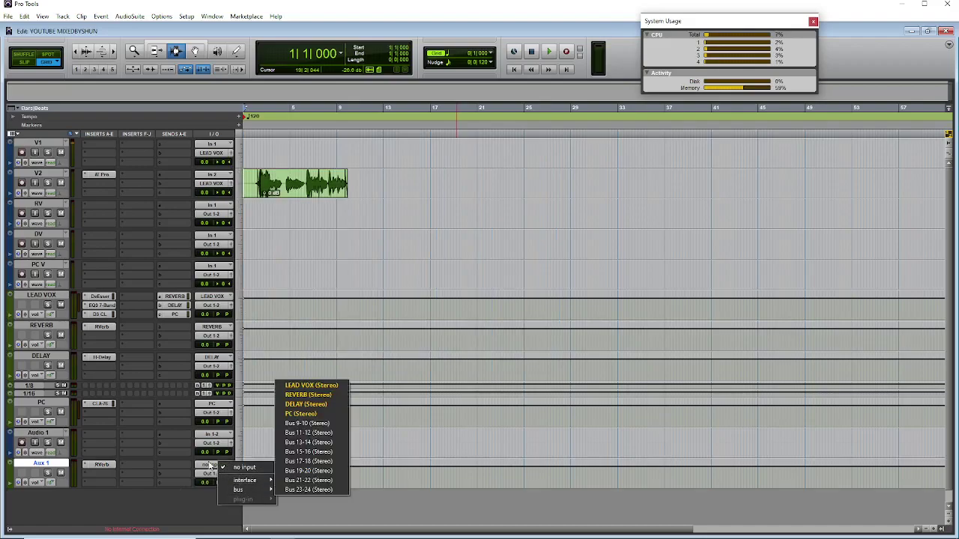
mouse_move(236, 490)
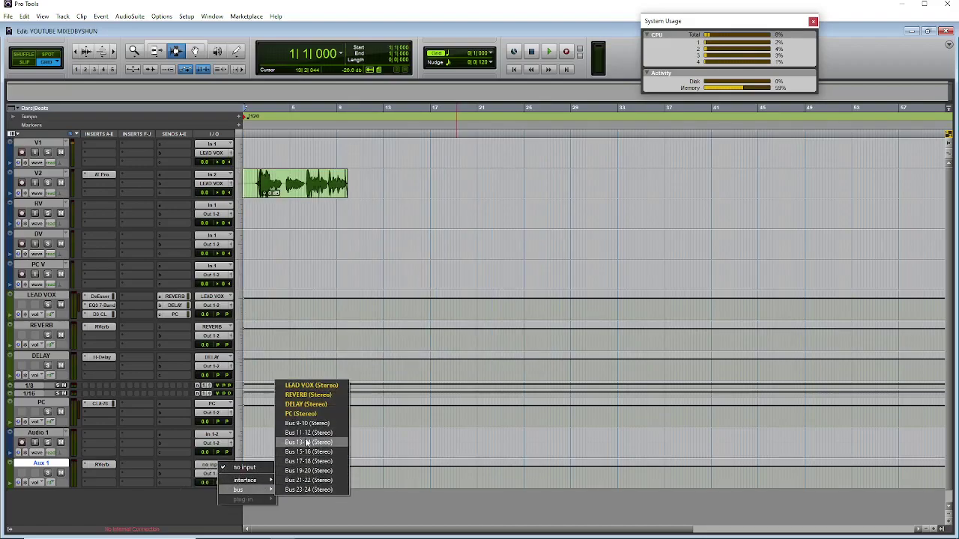
left_click(304, 424)
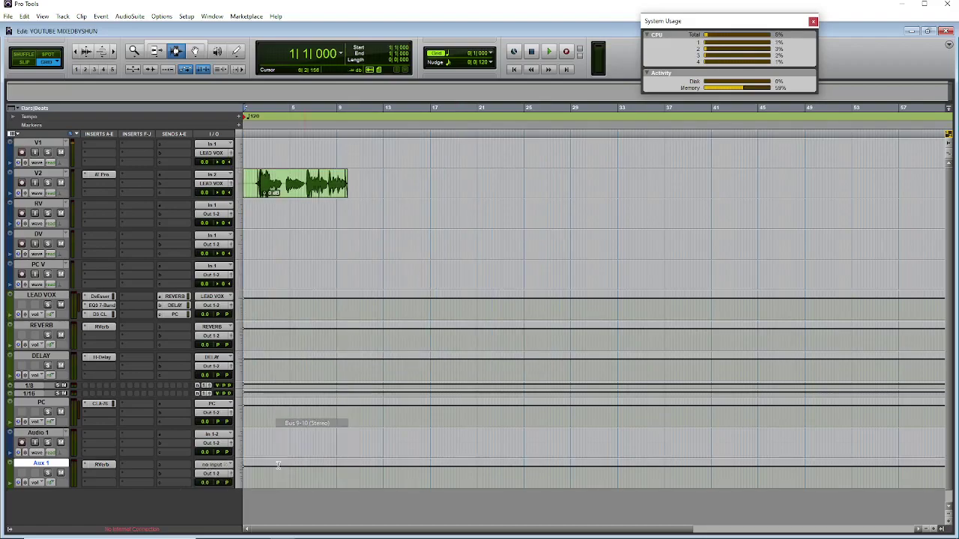
right_click(217, 467)
left_click(238, 480)
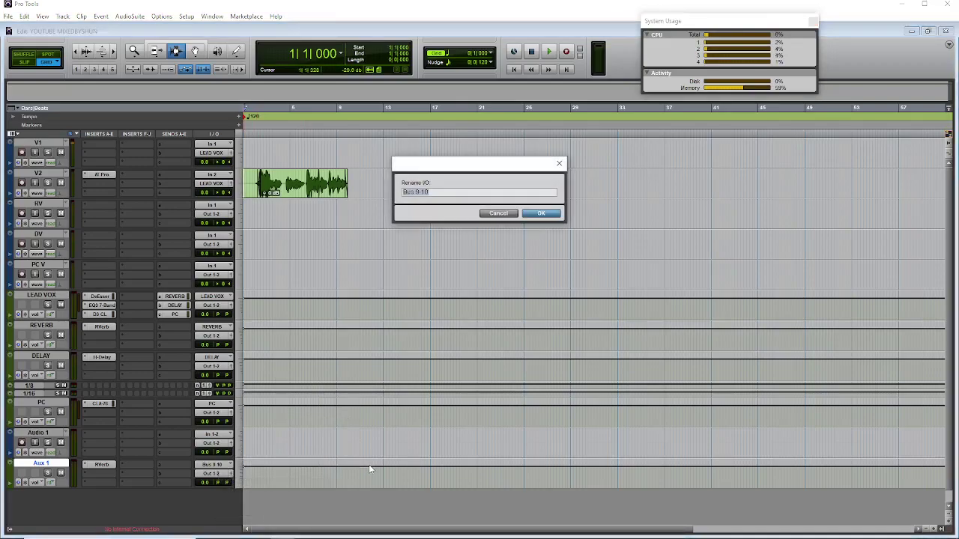
key("BackSpace")
key("Return")
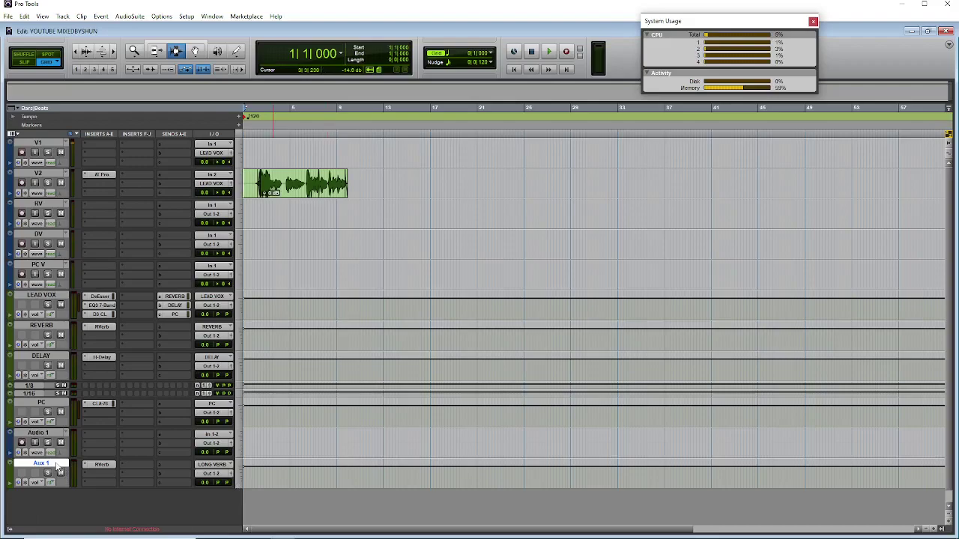
Step: Rename the Aux 1 track as VERB
key("ctrl+alt+Up")
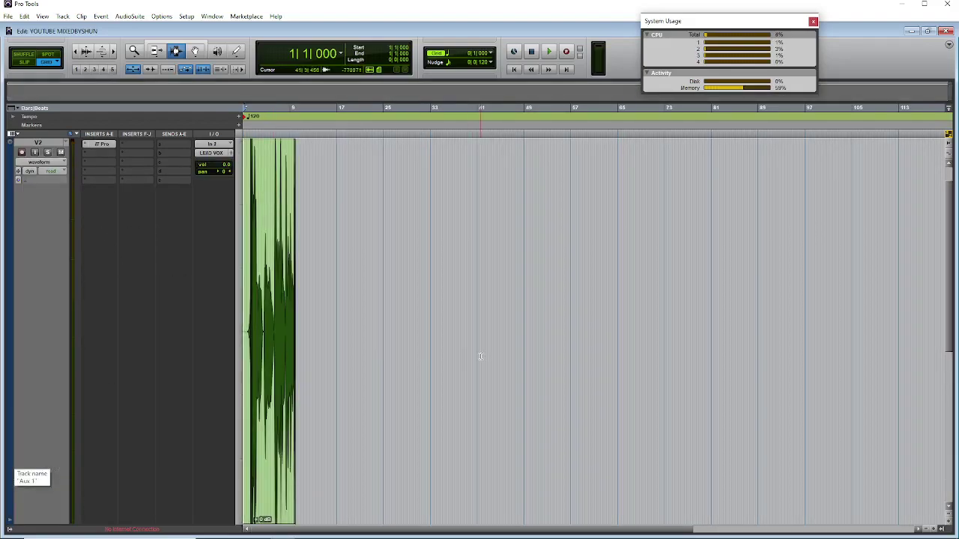
key("ctrl+alt+Down")
double_click(40, 464)
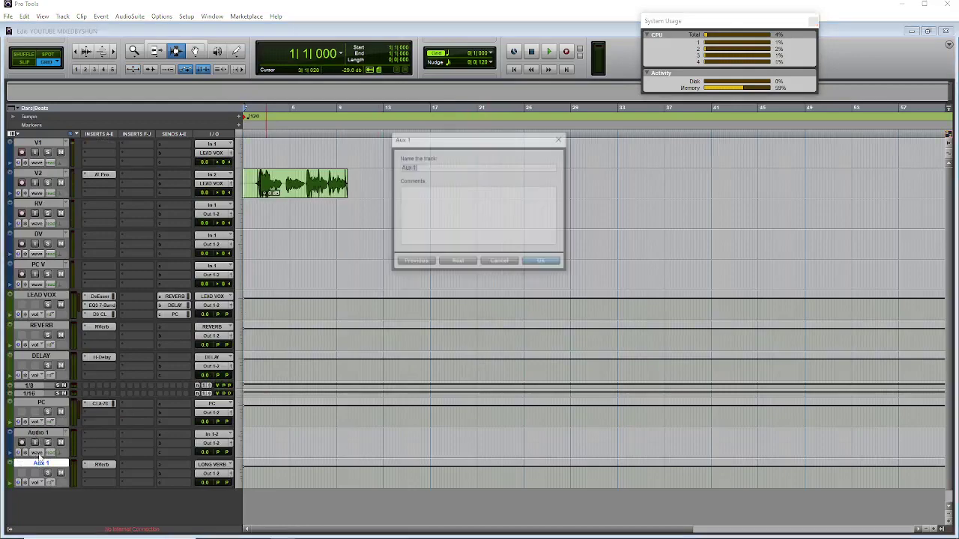
type("VERB")
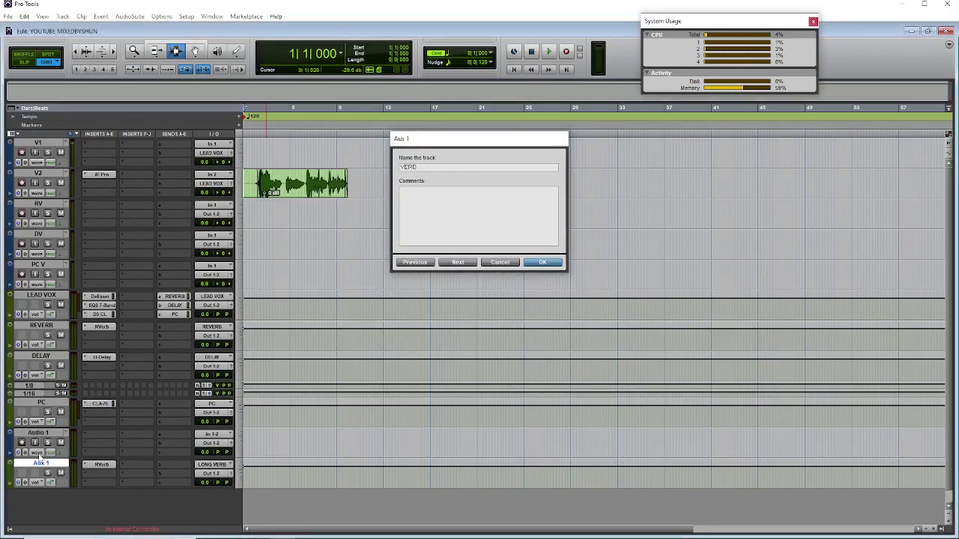
key("Return")
Step: Solo the Audio 1 and VERB tracks
double_click(52, 435)
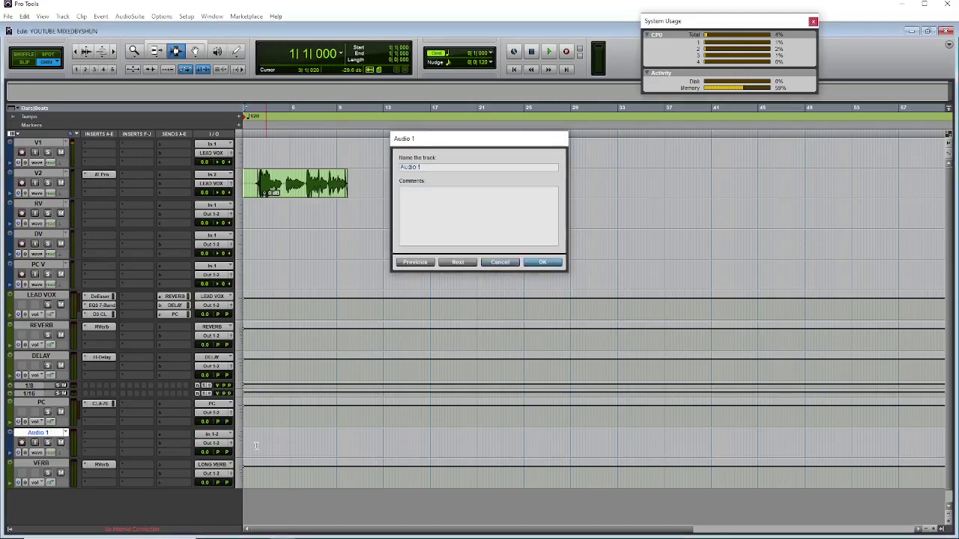
left_click(511, 265)
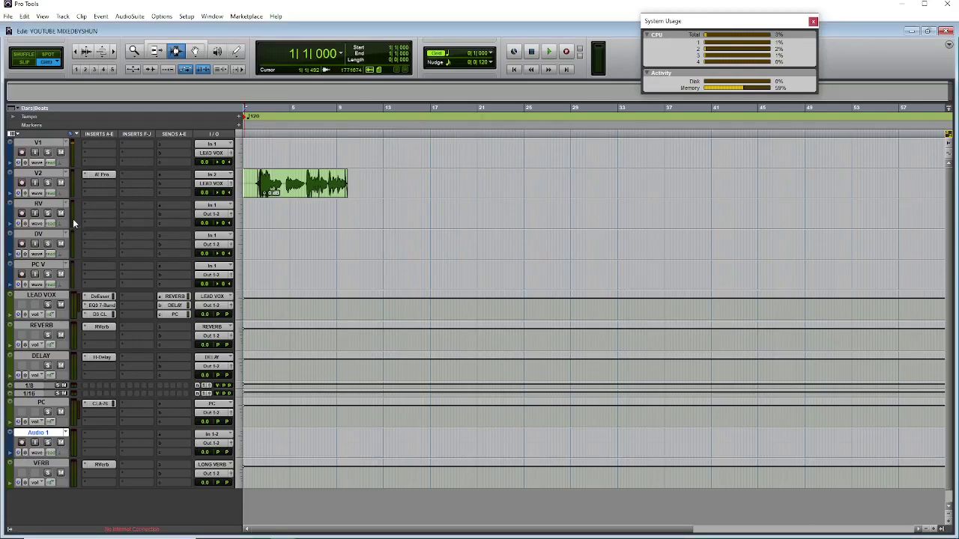
left_click(48, 443)
left_click(48, 474)
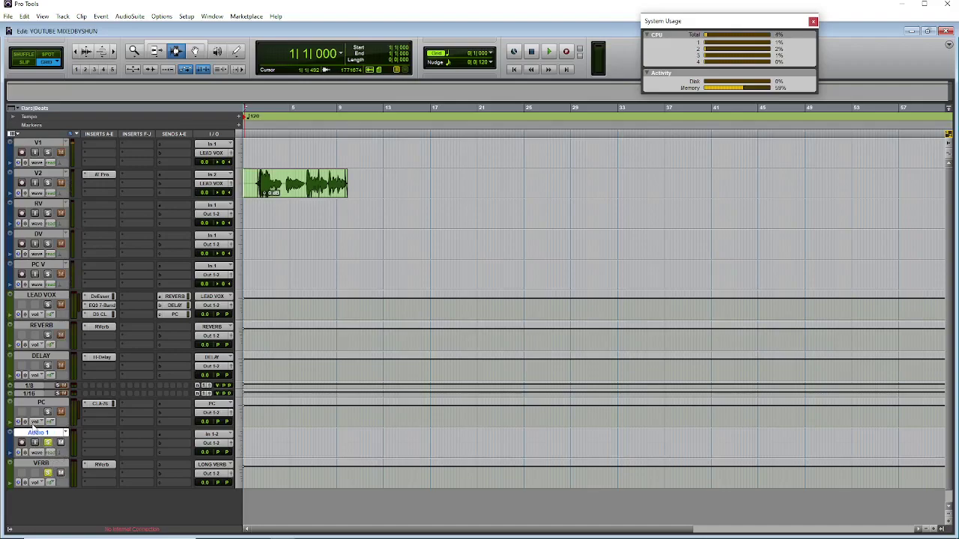
Step: Arm Audio 1 and record a take of about six bars from the session start
left_click(22, 443)
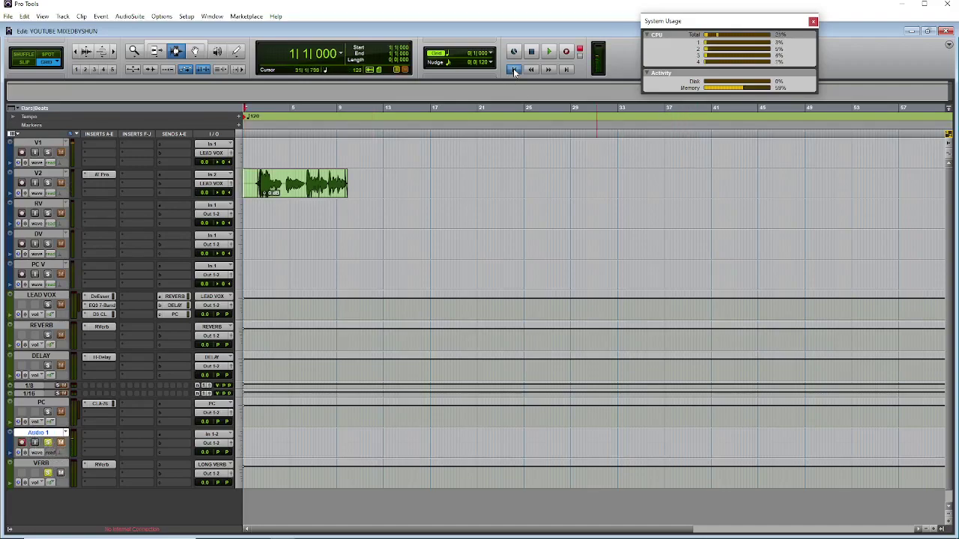
left_click(566, 52)
key("space")
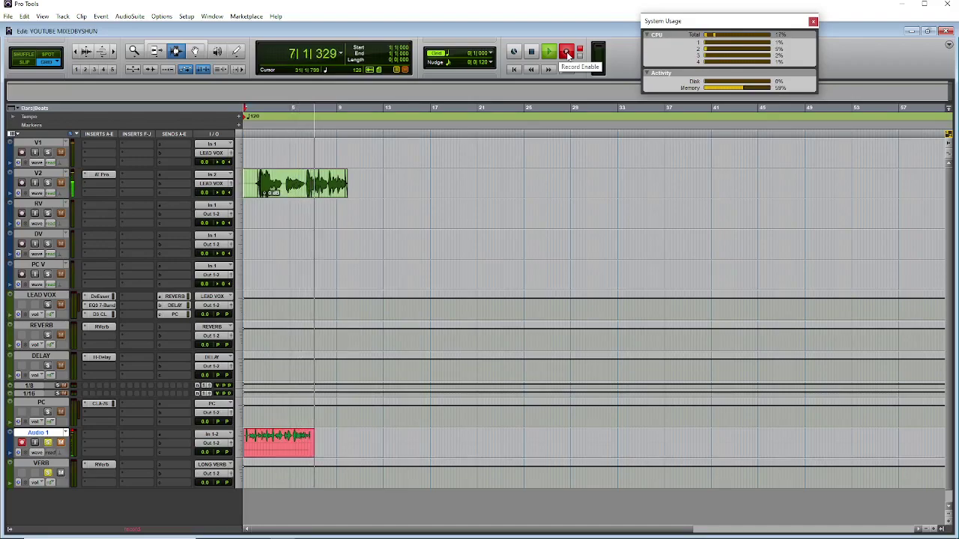
key("space")
key("KP_Enter")
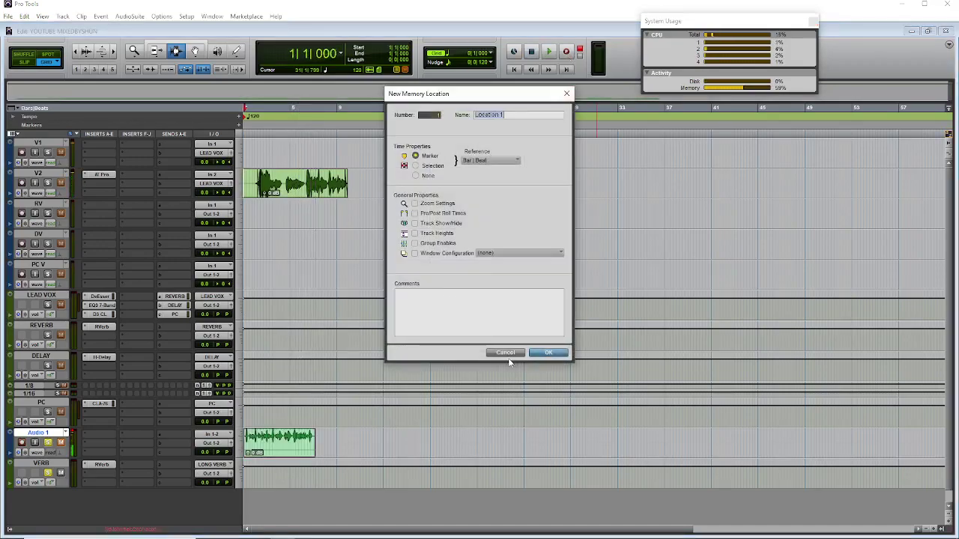
left_click(506, 353)
Step: Place the edit cursor at bar 7, the end of the recorded clip, and disarm recording on Audio 1
key("ctrl+bracketright")
key("ctrl+bracketright")
key("ctrl+bracketright")
key("ctrl+bracketleft")
left_click(527, 436)
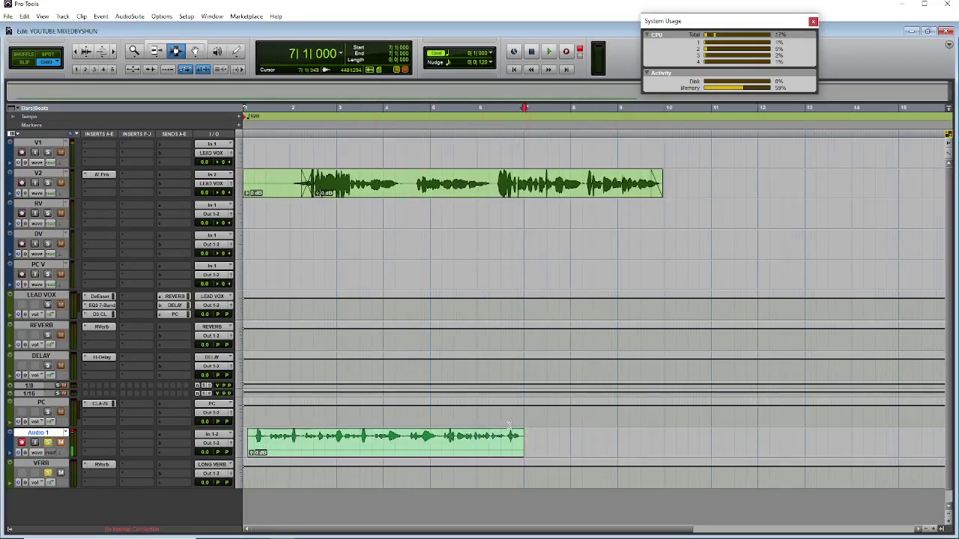
key("ctrl+bracketleft")
key("ctrl+bracketright")
key("ctrl+bracketright")
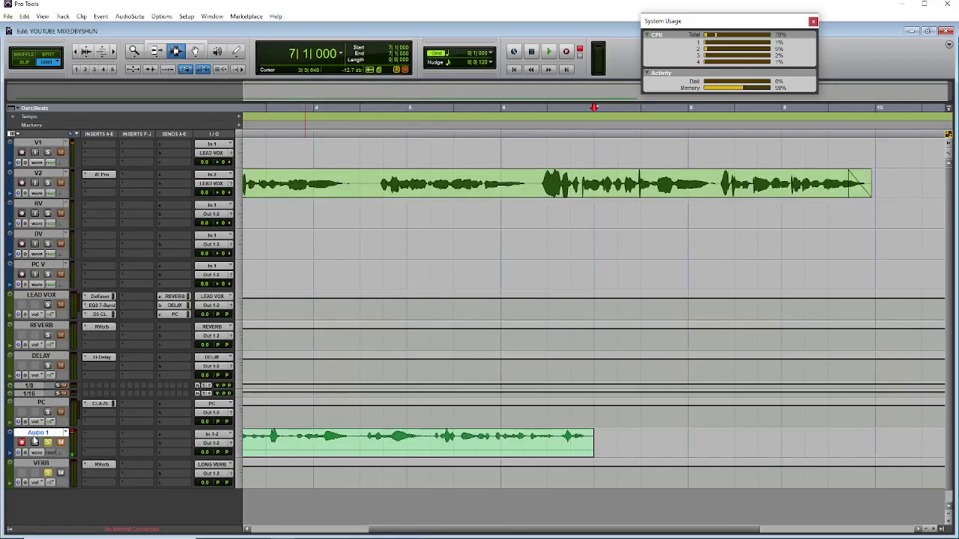
left_click(23, 443)
Step: Add a send from Audio 1 to the LONG VERB (Stereo) bus and raise its level to about -3.8 dB
left_click(158, 435)
mouse_move(184, 458)
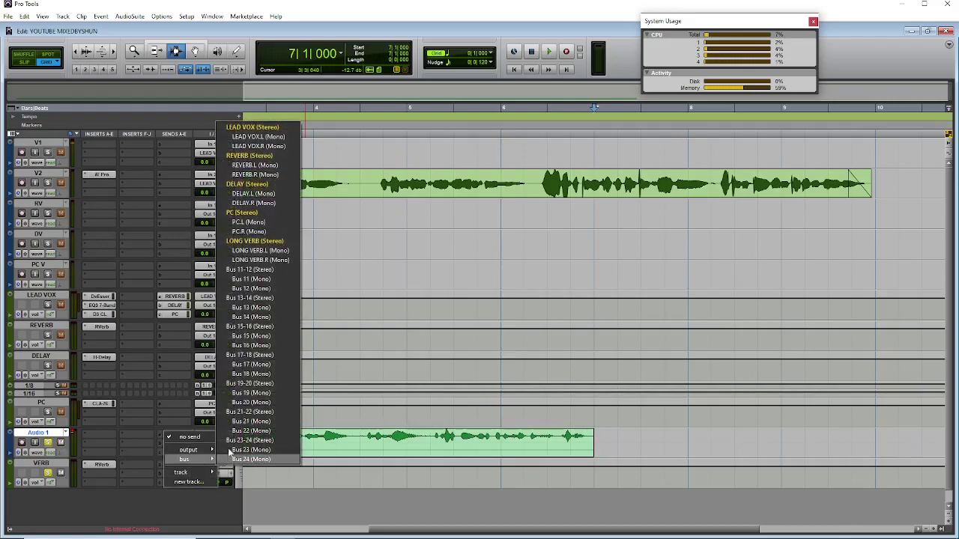
left_click(268, 243)
left_click_drag(238, 264, 241, 189)
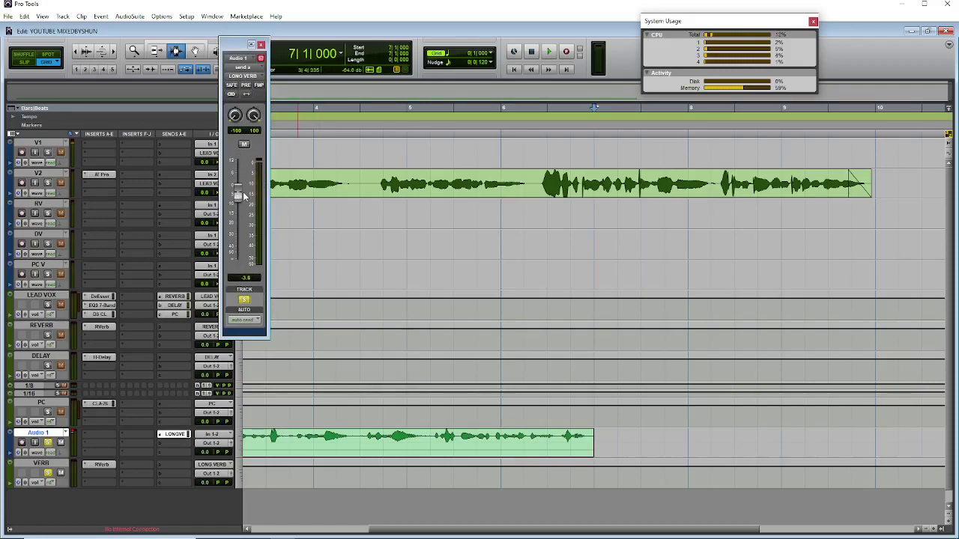
Step: Play the recording from the session start and lower the LONG VERB send level to about -11.8 dB
scroll(383, 484, "left", 3)
key("space")
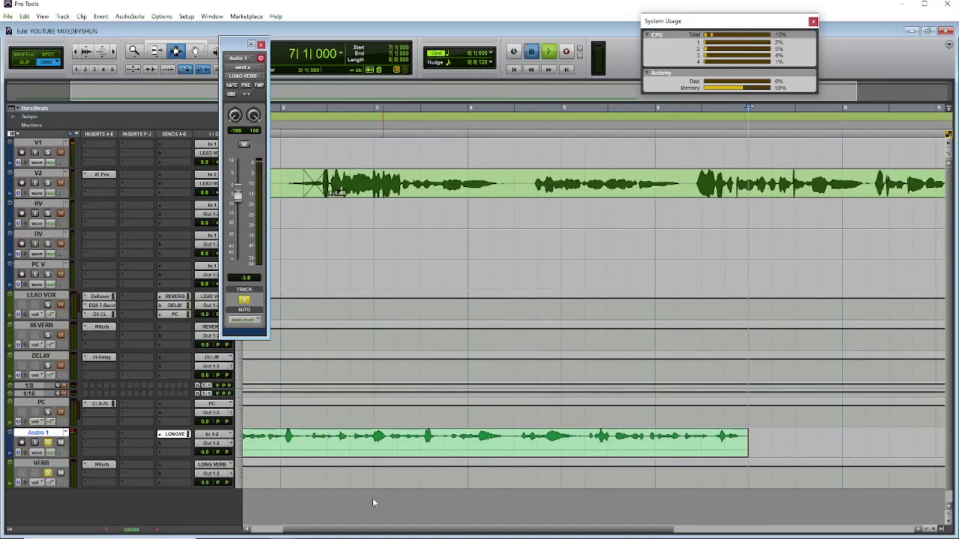
left_click(514, 69)
key("space")
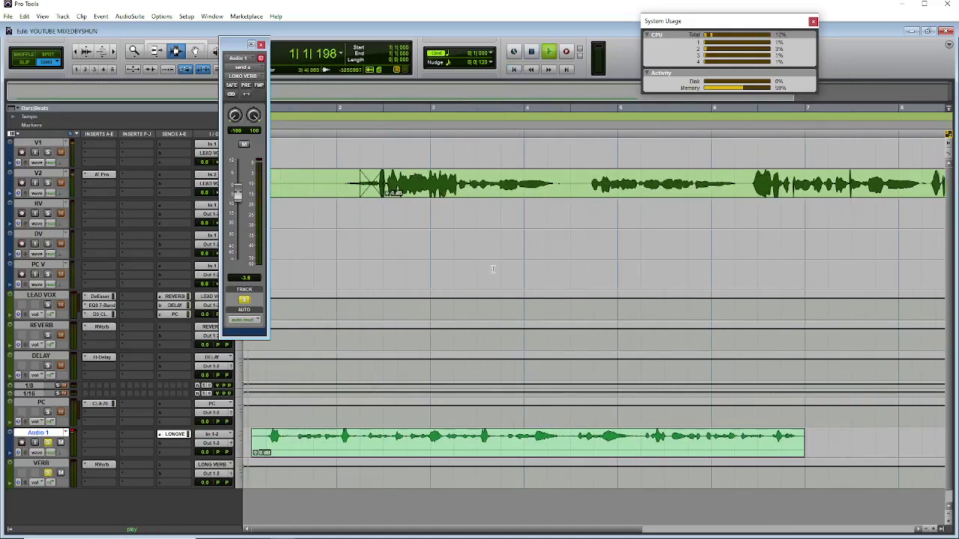
left_click_drag(237, 192, 239, 209)
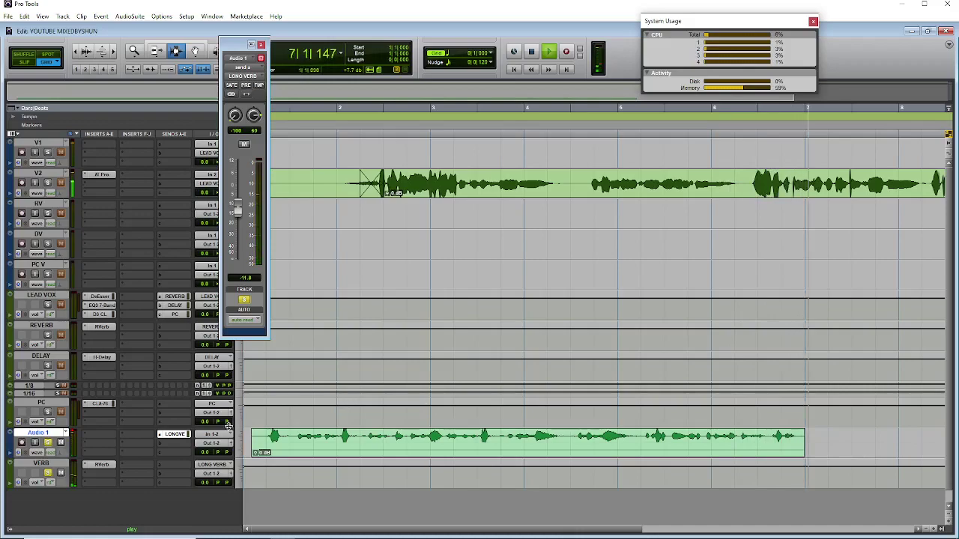
Step: Stop playback and duplicate Audio 1 once, leaving out its playlist clips, automation, inserts and sends
key("space")
right_click(60, 435)
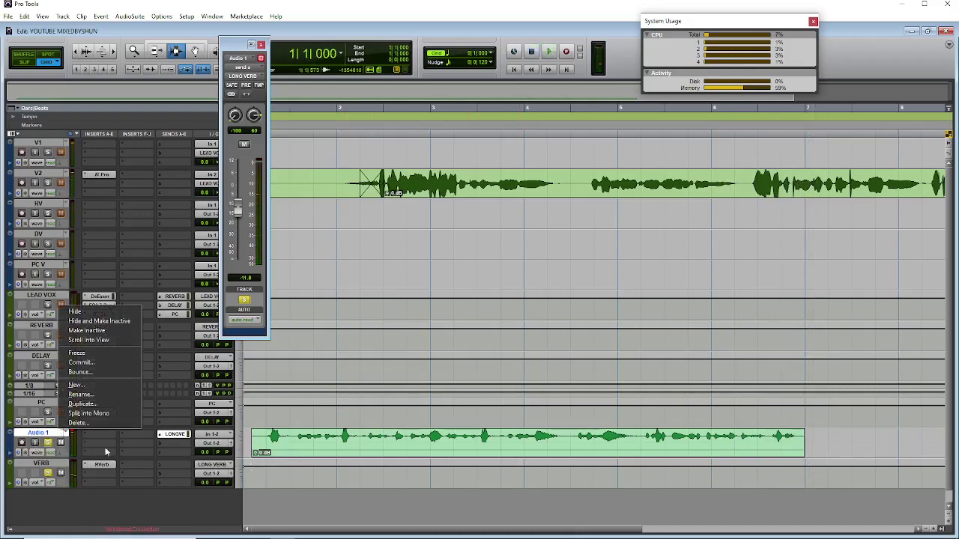
left_click(111, 394)
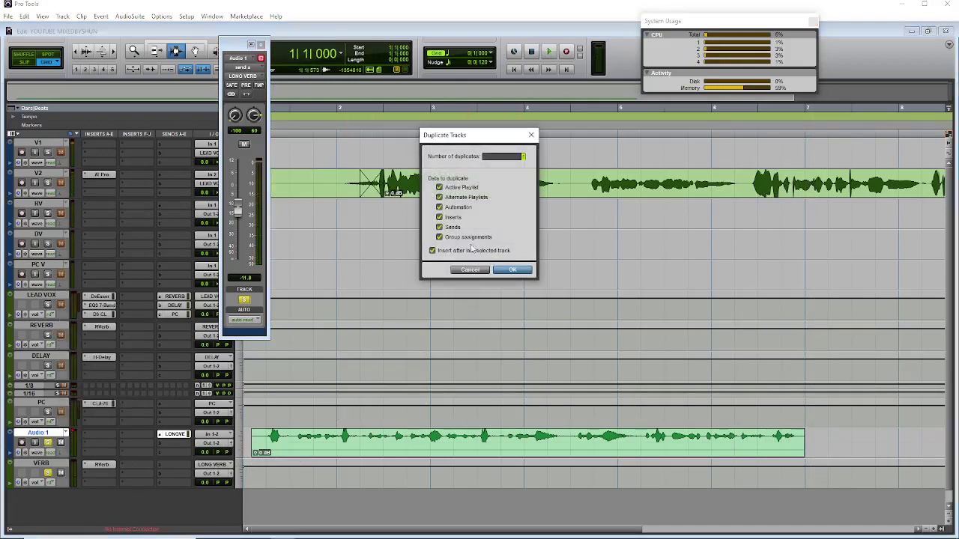
left_click(450, 227)
left_click(450, 218)
left_click(451, 206)
left_click(512, 269)
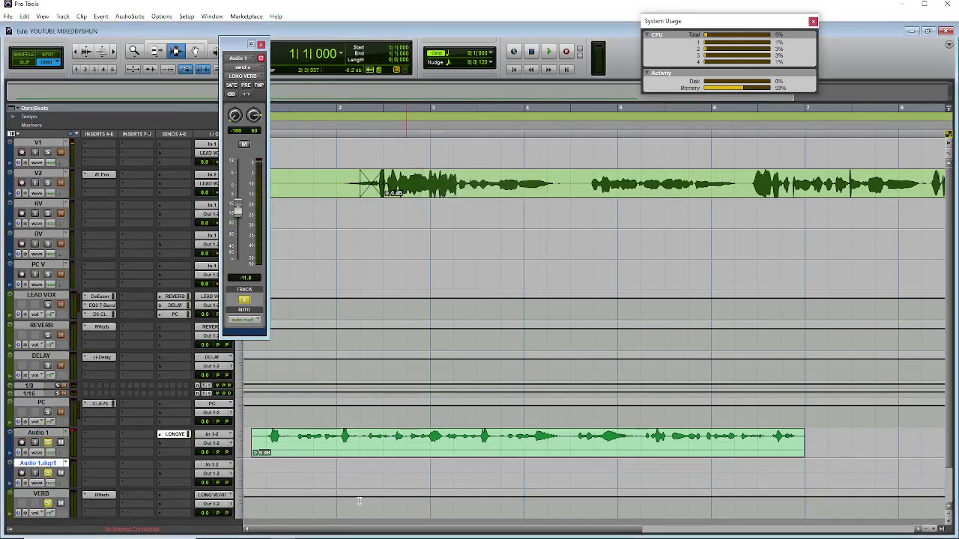
Step: Copy Audio 1's LONG VERB send and its recorded clip onto the Audio 1.dup1 track, and briefly play the result
left_click_drag(184, 434, 184, 465)
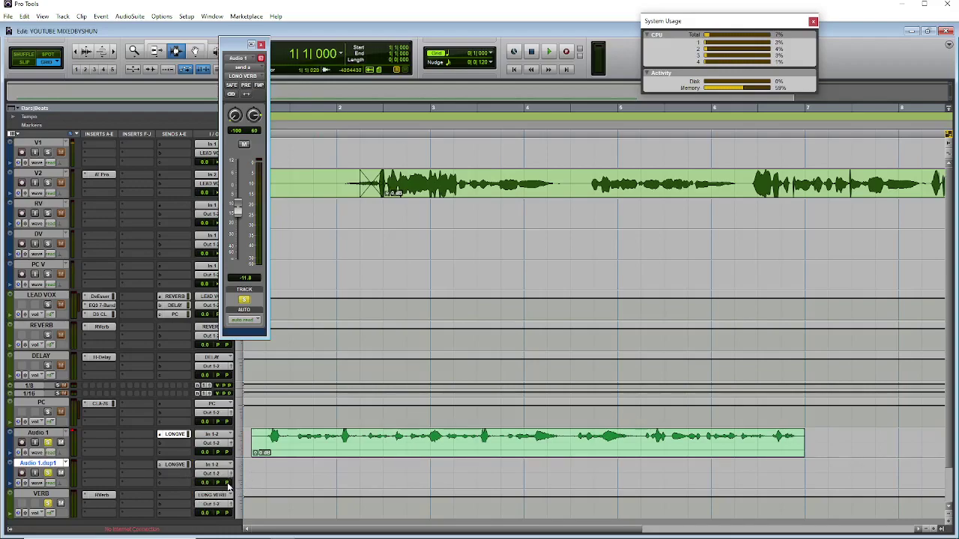
key("space")
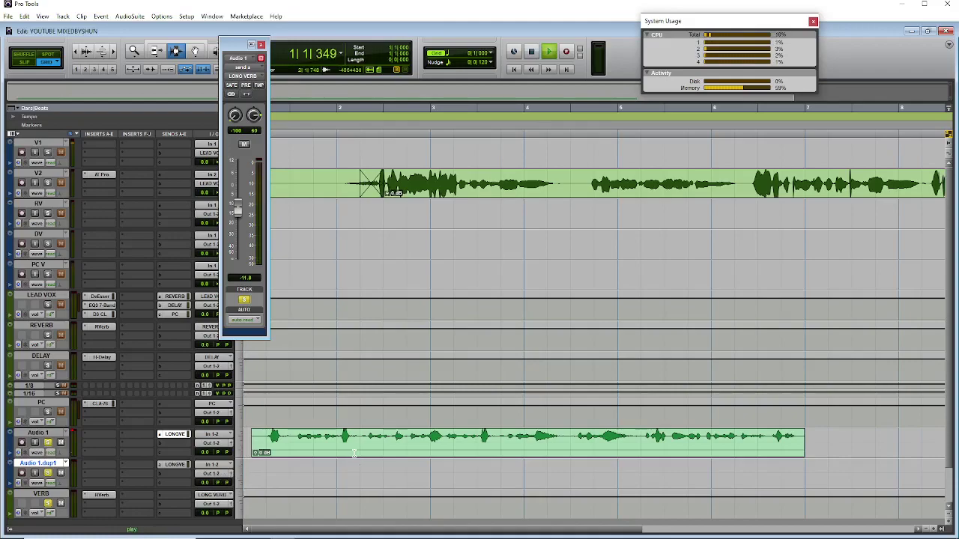
key("space")
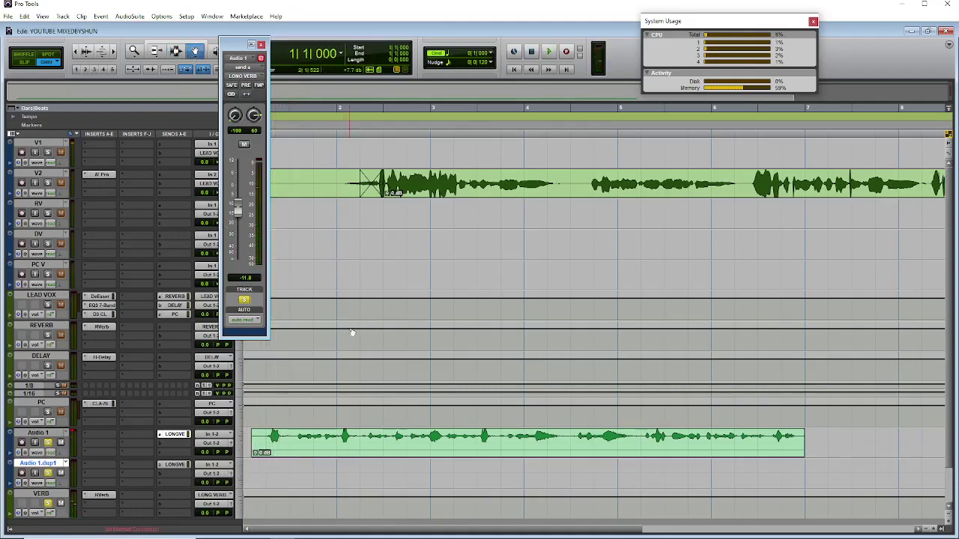
left_click_drag(330, 448, 330, 467)
key("space")
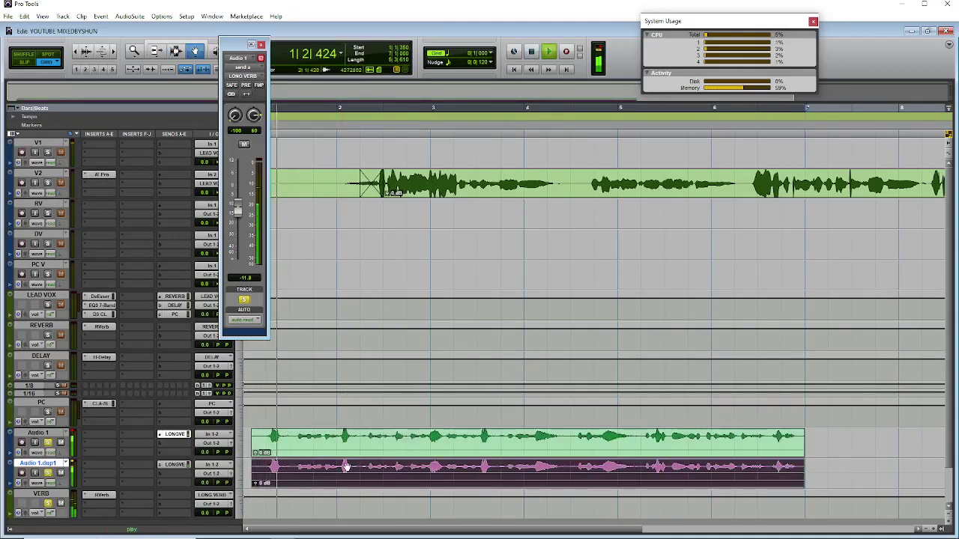
key("space")
Step: Set Audio 1's left-channel pan to <100 and lower Audio 1.dup1's LONG VERB send to about -24.3 dB, auditioning both tracks
left_click_drag(219, 454, 148, 459)
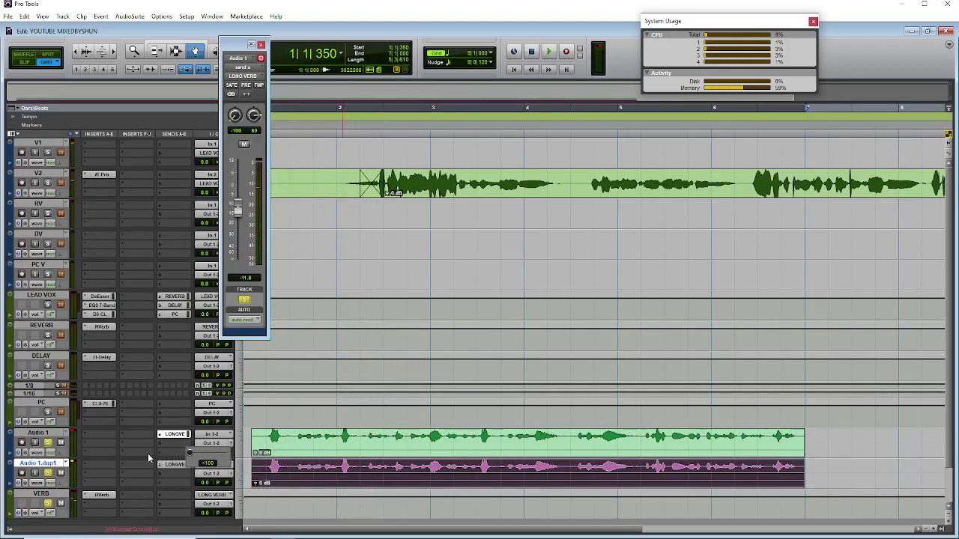
key("space")
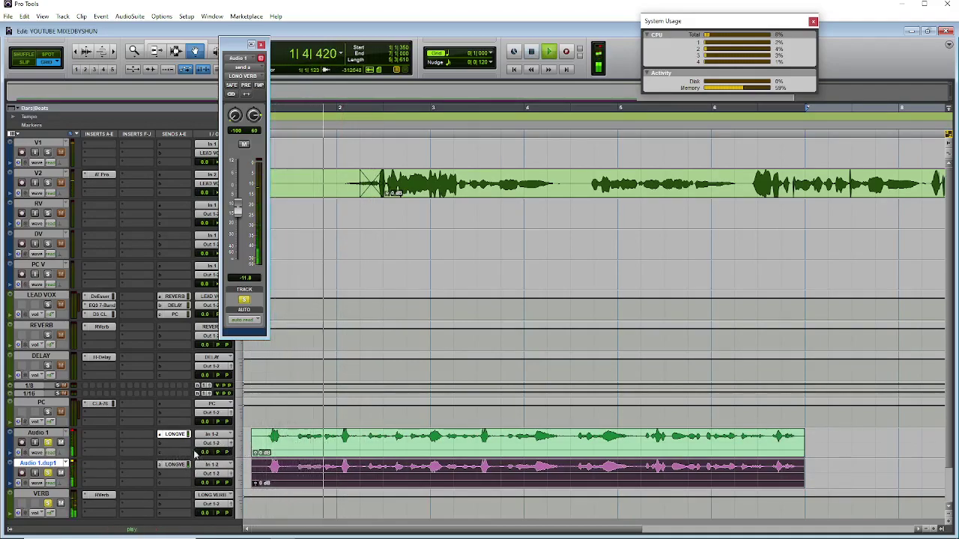
key("space")
left_click(174, 464)
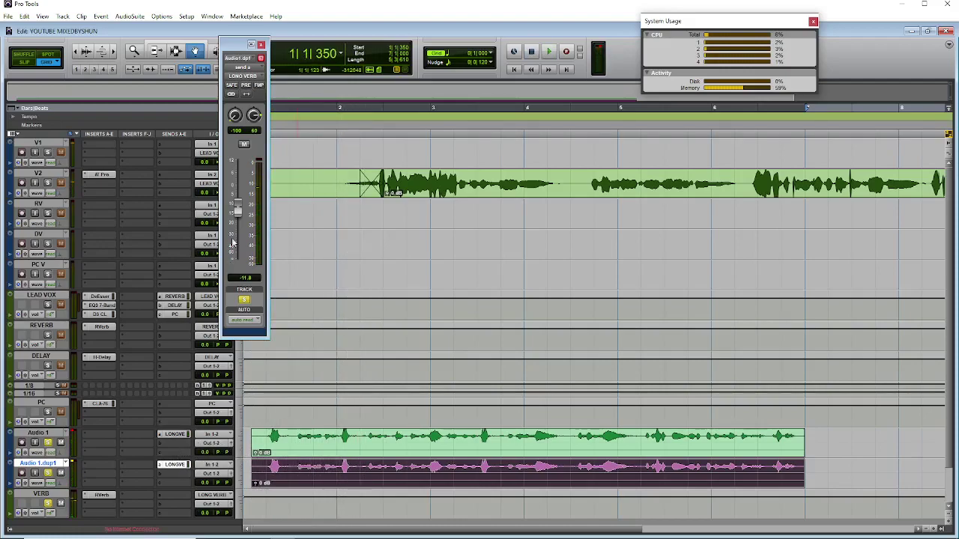
key("space")
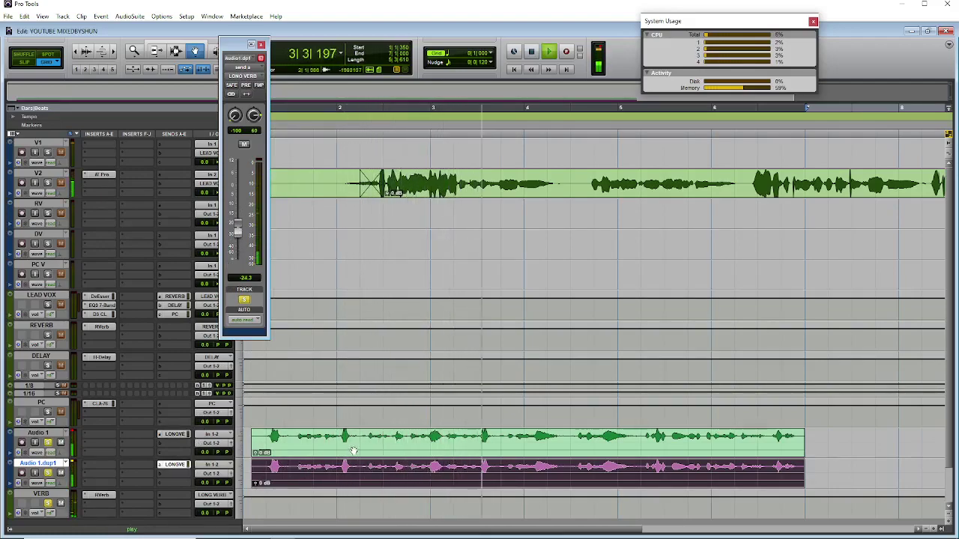
Step: Select the ends of both recorded clips from 6|4|000 and add fade-outs, stopping playback
left_click(176, 51)
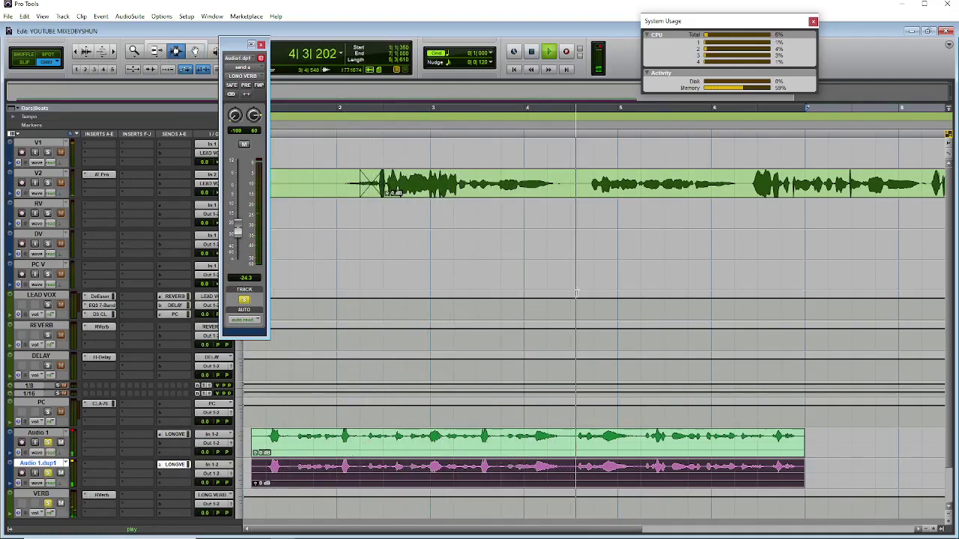
left_click_drag(779, 443, 824, 479)
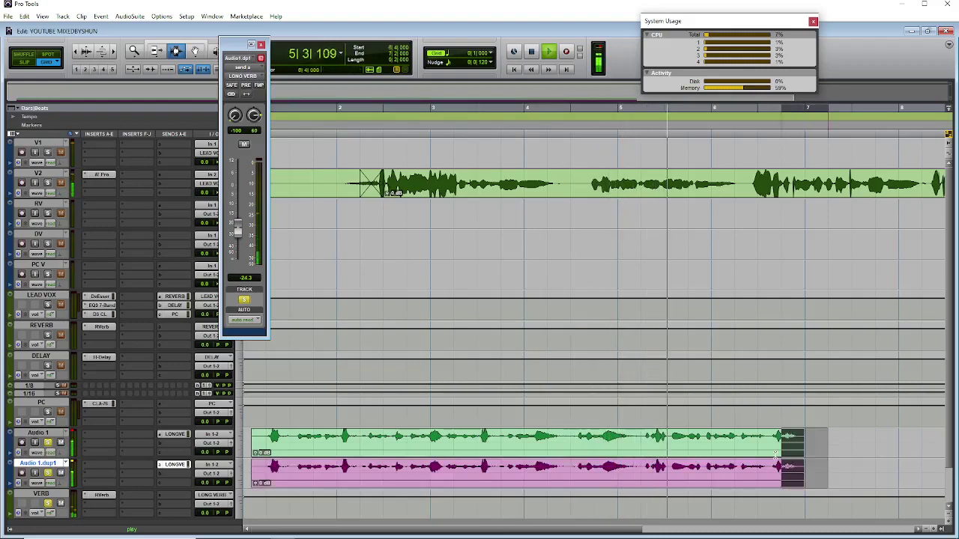
key("ctrl+[")
key("ctrl+[")
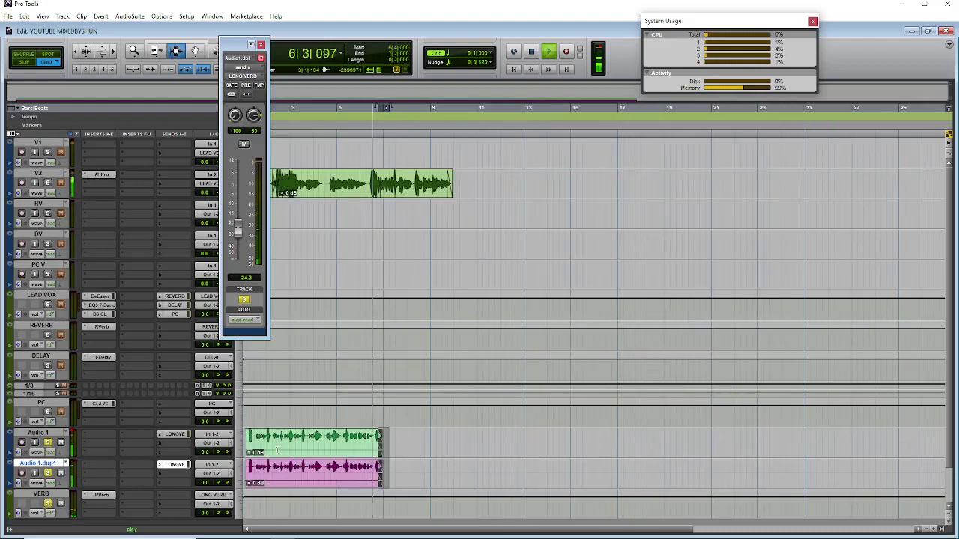
key("space")
Step: Place the playback start at 1|3|000 and reassign Audio 1.dup1's send to the DELAY (Stereo) bus
left_click(254, 441)
key("ctrl+]")
key("ctrl+]")
key("ctrl+]")
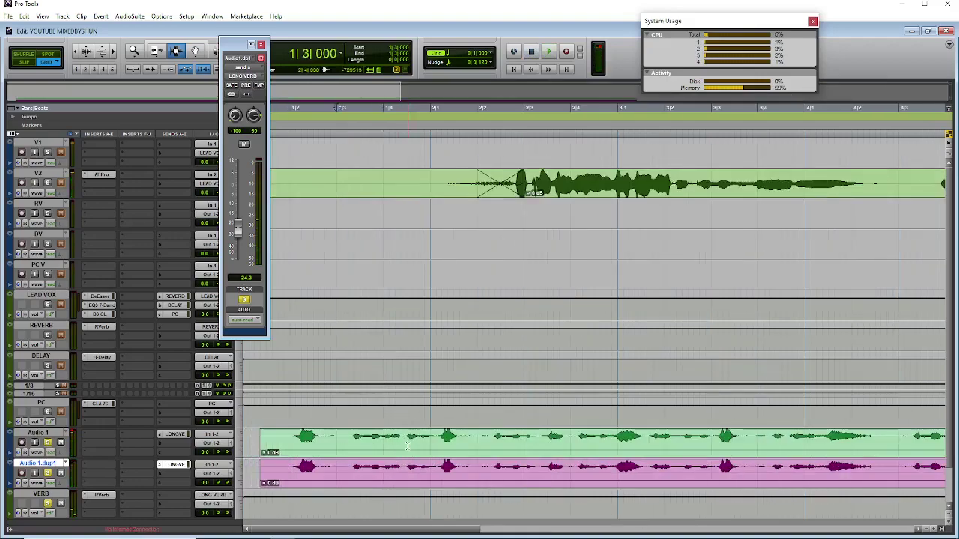
left_click(170, 466)
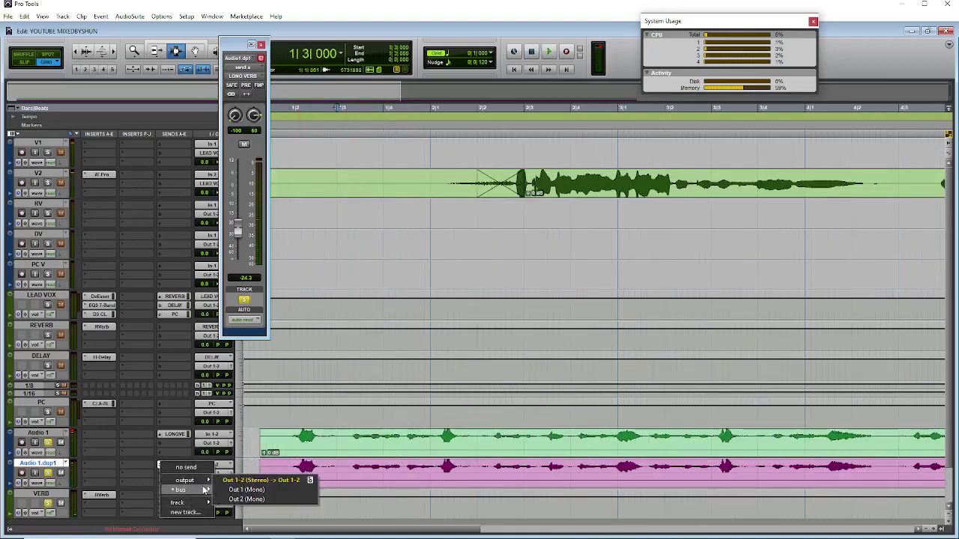
mouse_move(180, 489)
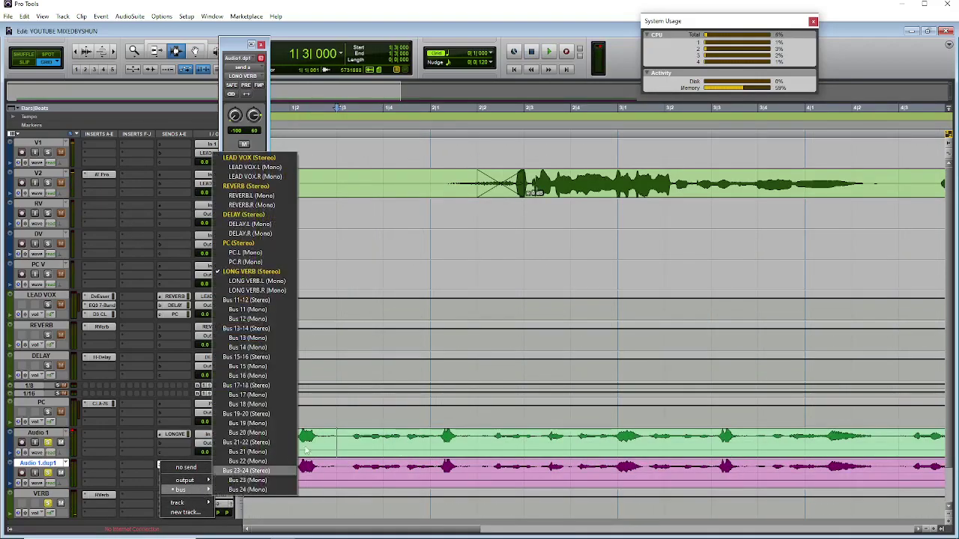
left_click(276, 214)
Step: Play from 1|3|000 while raising Audio 1.dup1's DELAY send level to +6.0 dB, and solo the DELAY track after stopping
left_click_drag(240, 232, 245, 275)
key("space")
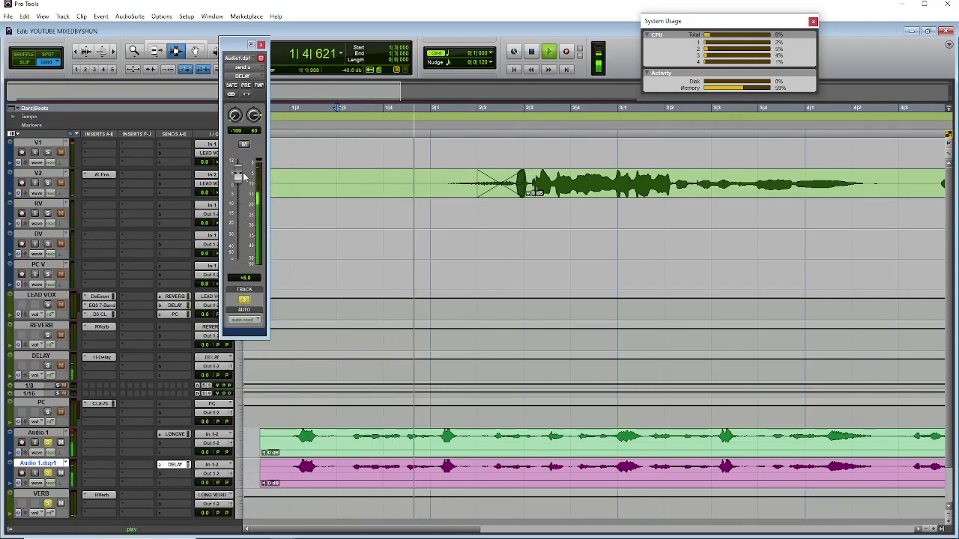
left_click_drag(240, 199, 243, 176)
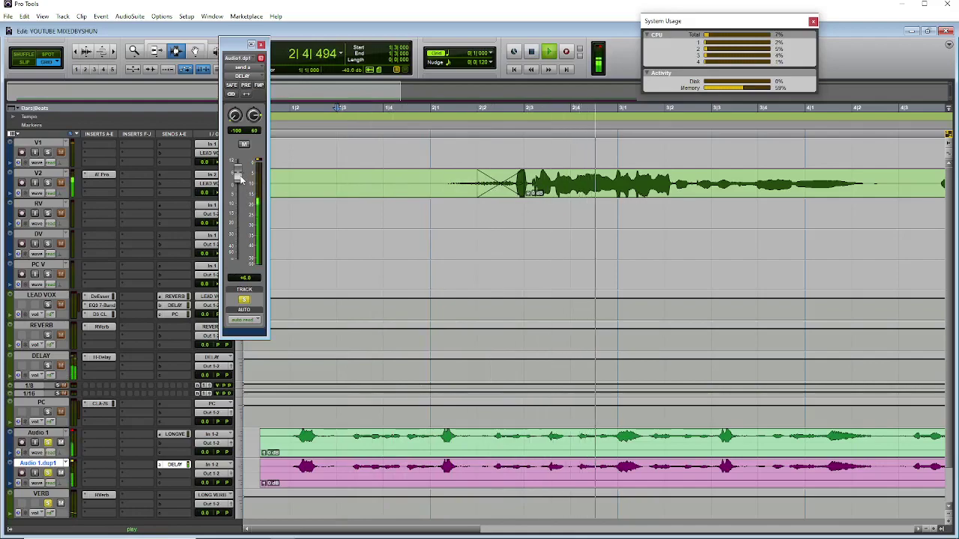
key("space")
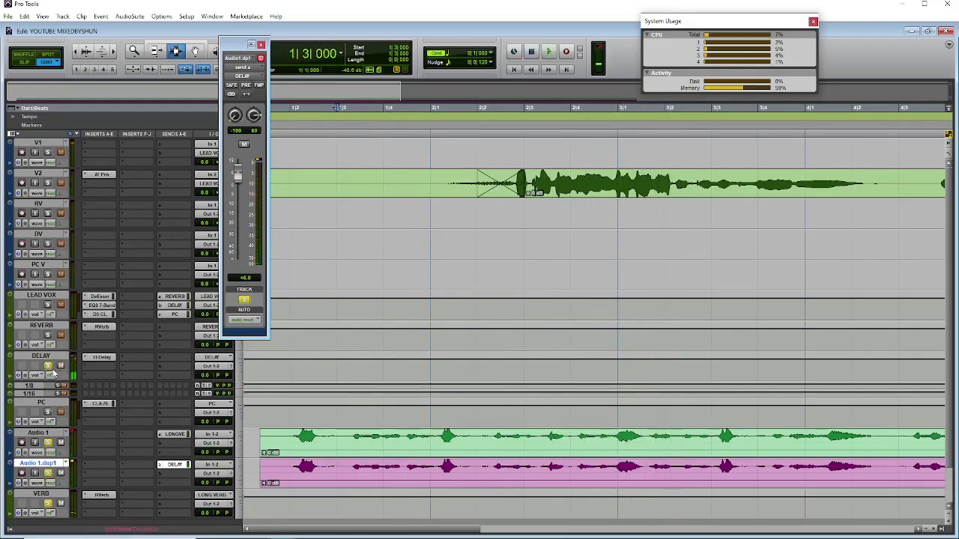
Step: Play from the session start and lower Audio 1.dup1's DELAY send to about -38.9 dB
key("space")
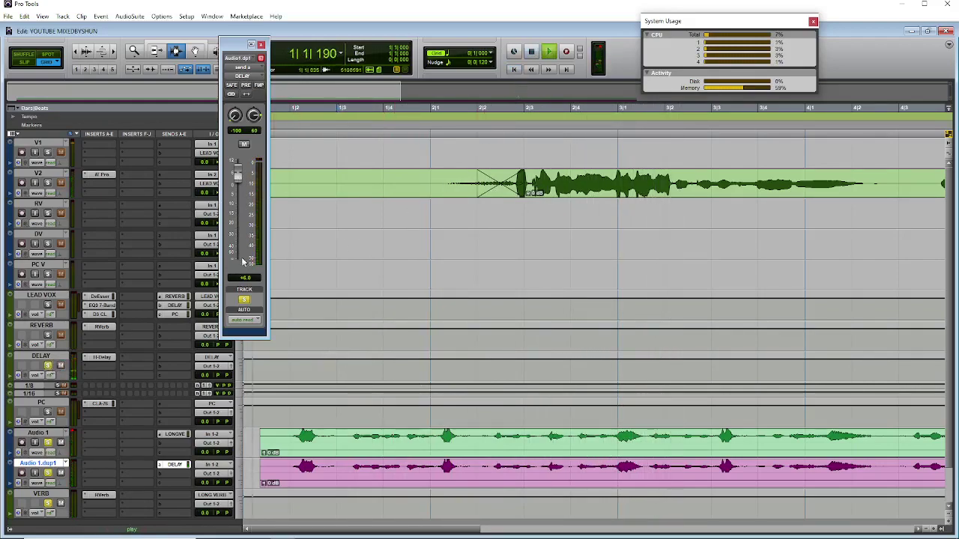
left_click_drag(237, 176, 242, 232)
key("space")
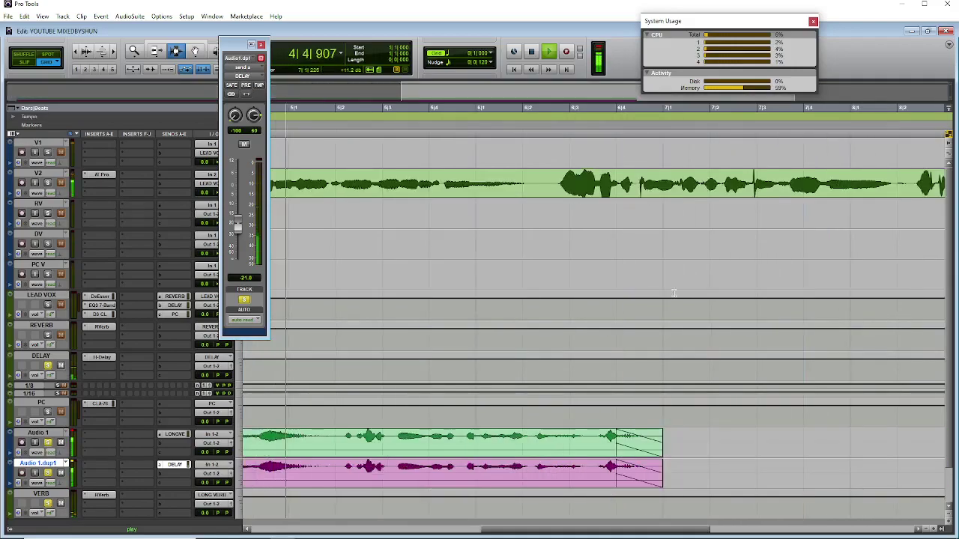
left_click_drag(238, 224, 244, 243)
key("space")
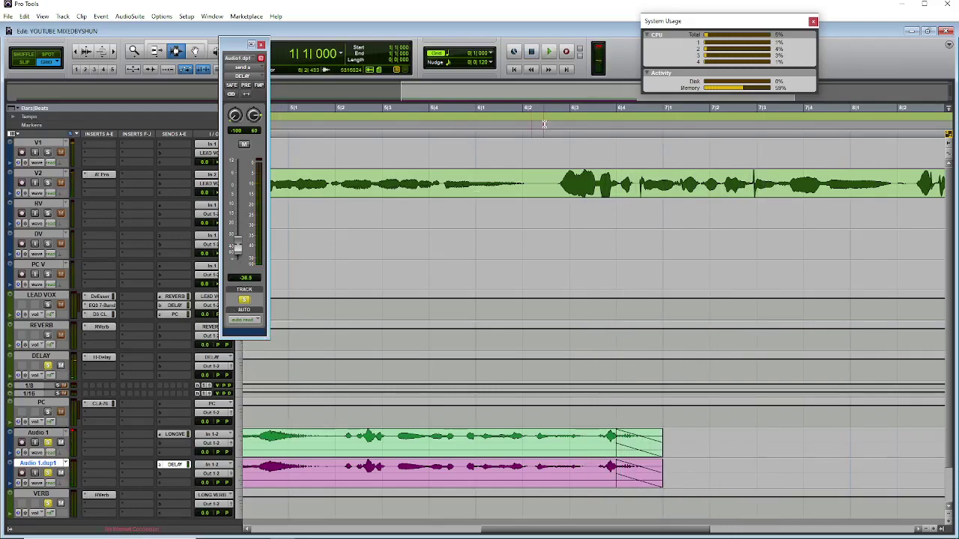
Step: Reassign Audio 1.dup1's send to the PC (Stereo) bus and raise its level to about +7.7 dB during playback from the session start
left_click(520, 70)
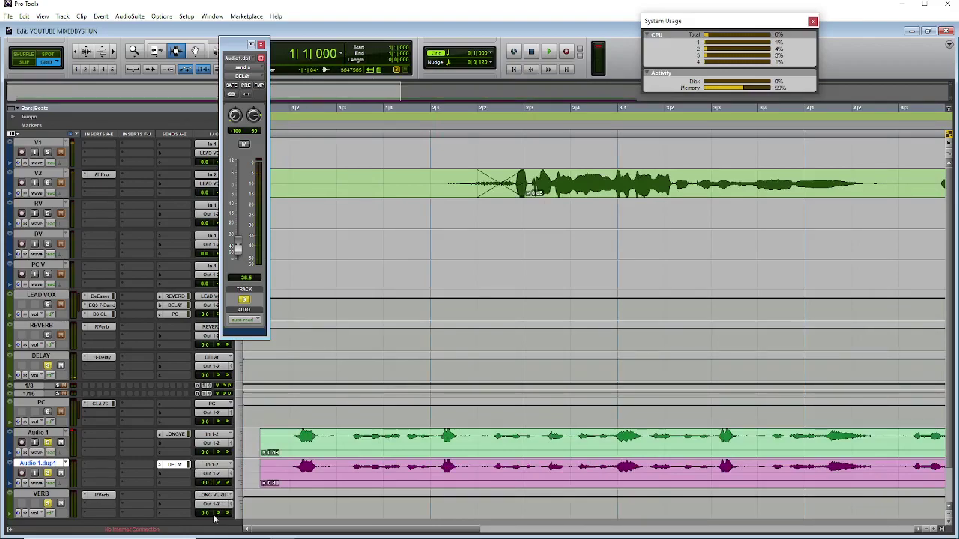
left_click(169, 475)
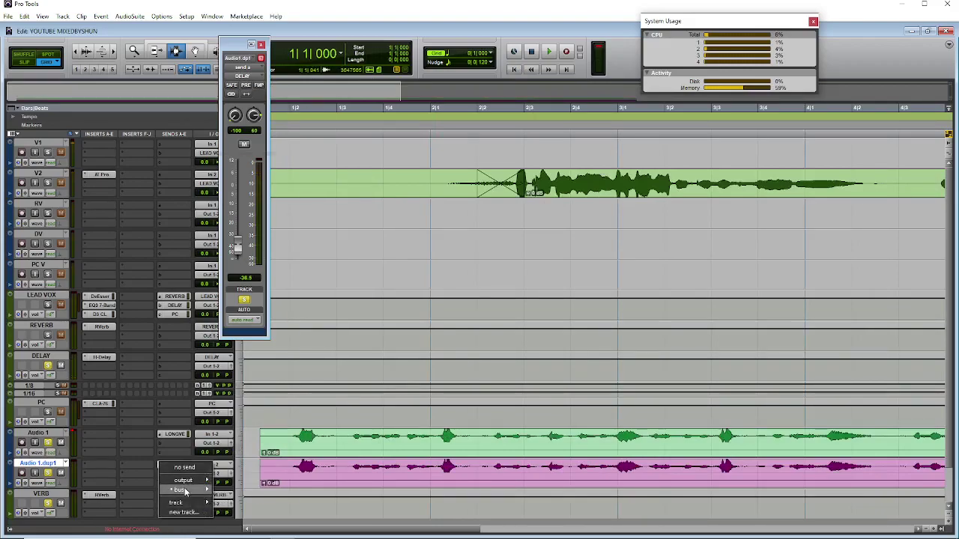
mouse_move(180, 489)
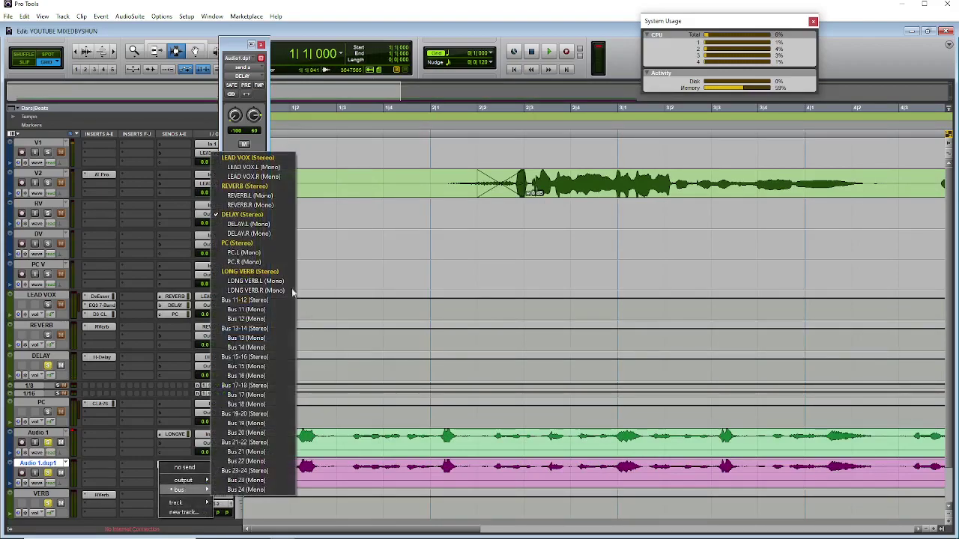
left_click(277, 244)
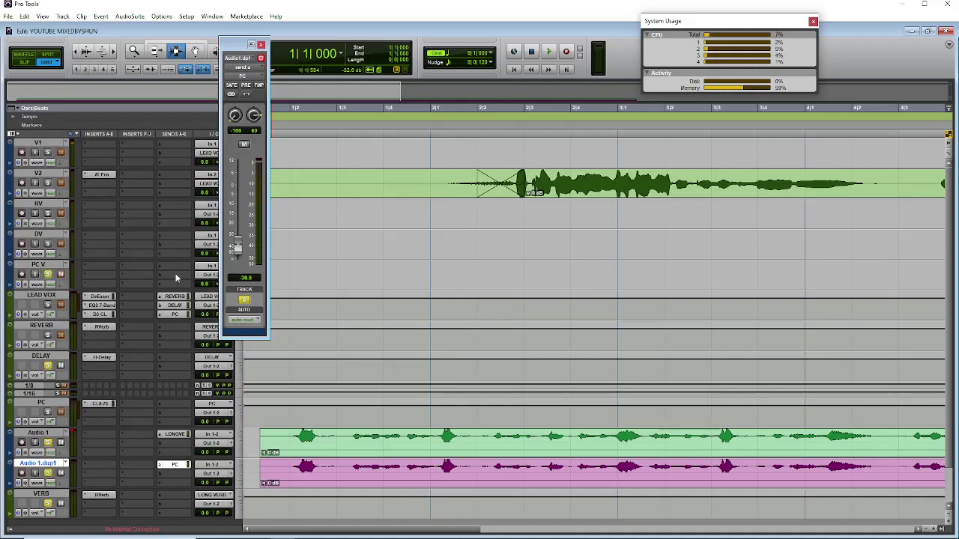
key("space")
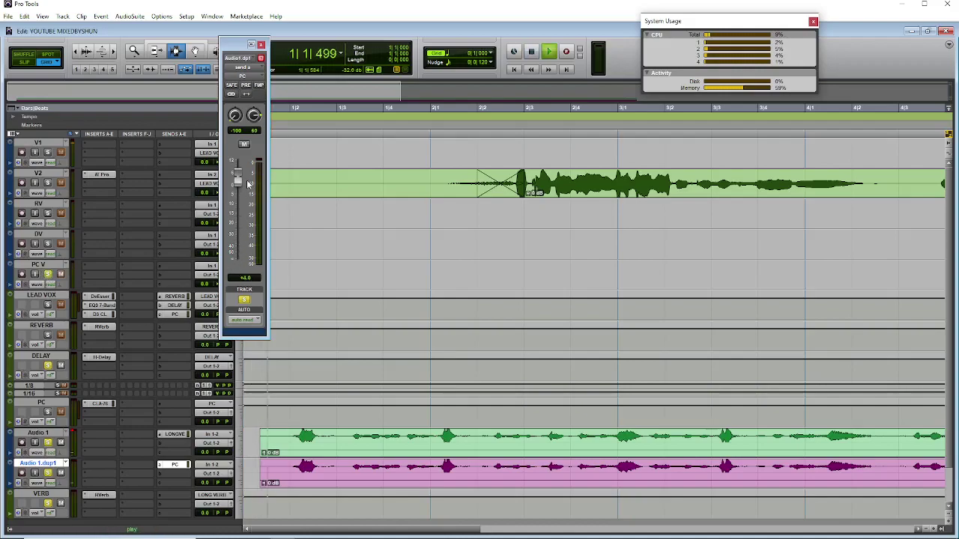
mouse_move(237, 184)
left_mouse_down()
mouse_move(241, 159)
mouse_move(246, 185)
left_mouse_up()
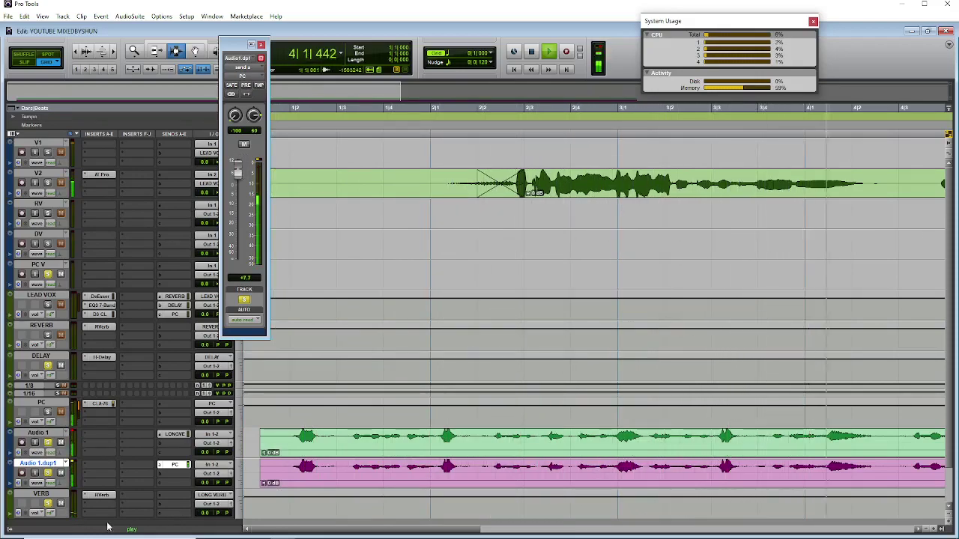
Step: Raise the CLA-76 compressor's input on the PC track to about 18, audition the change and close the plug-in
left_click(101, 405)
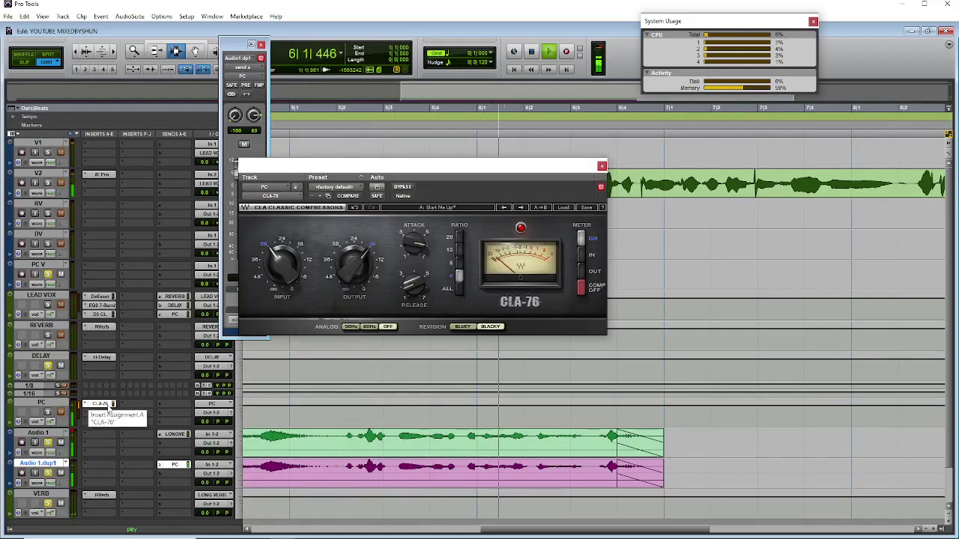
key("space")
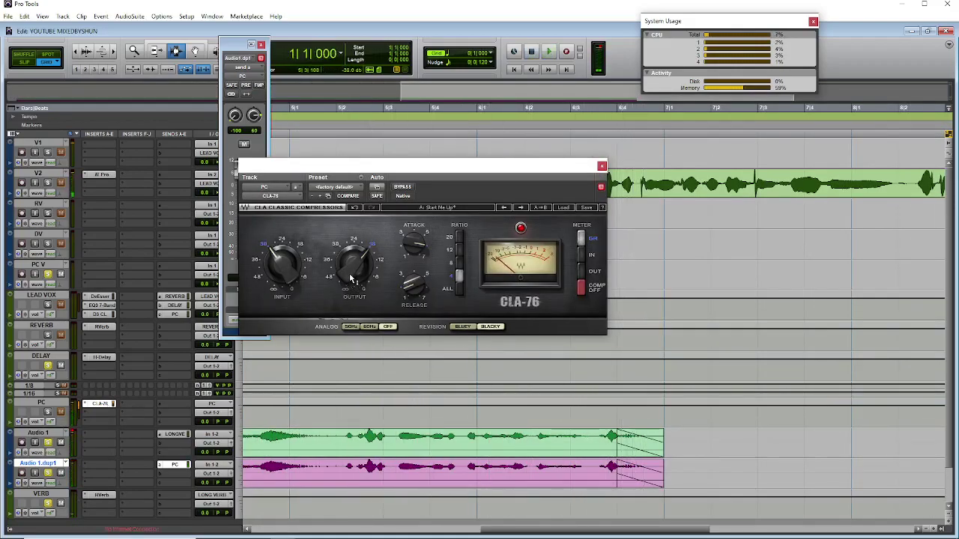
left_click_drag(290, 279, 290, 251)
key("space")
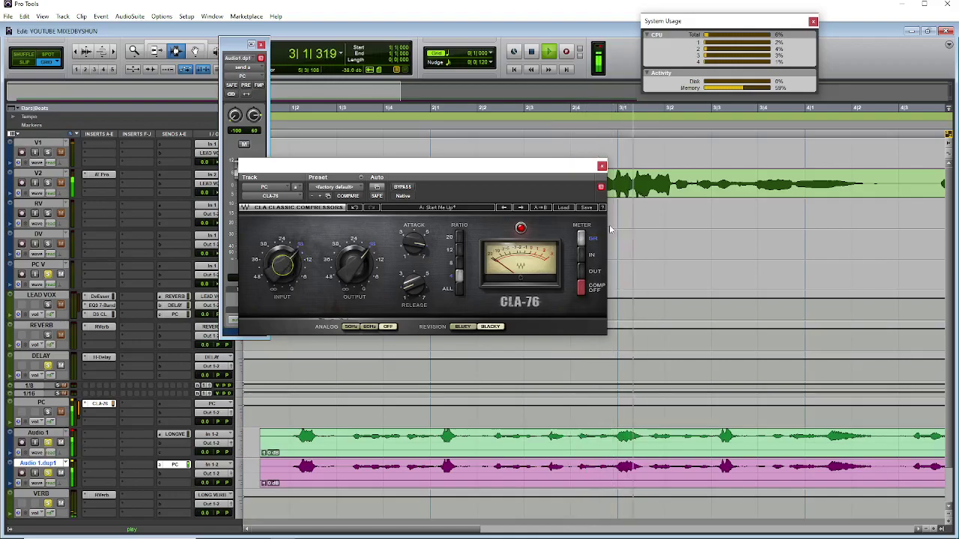
left_click(602, 166)
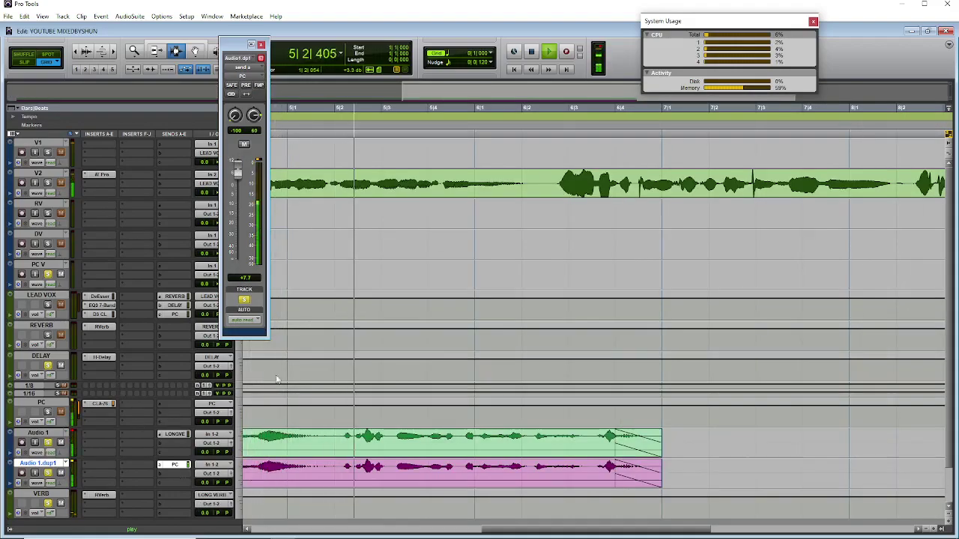
key("r")
key("r")
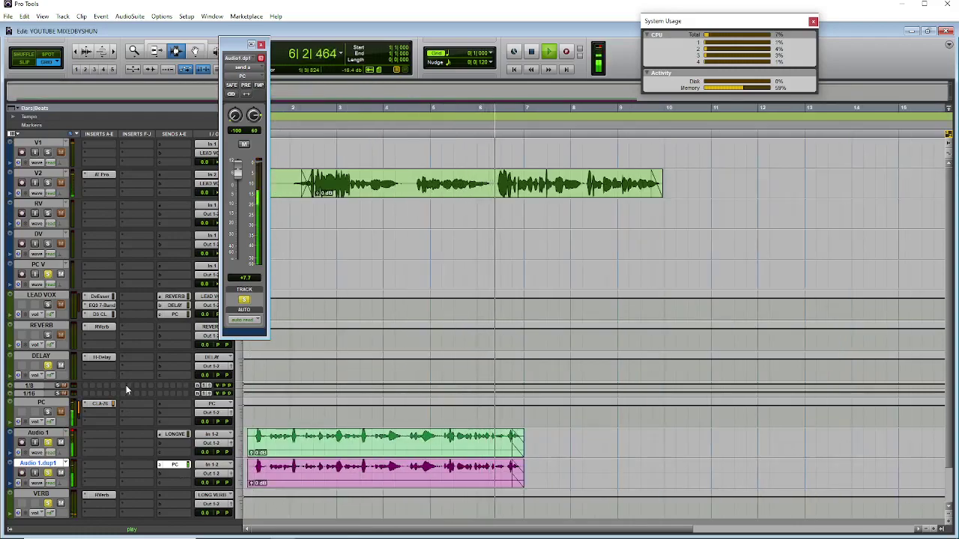
key("space")
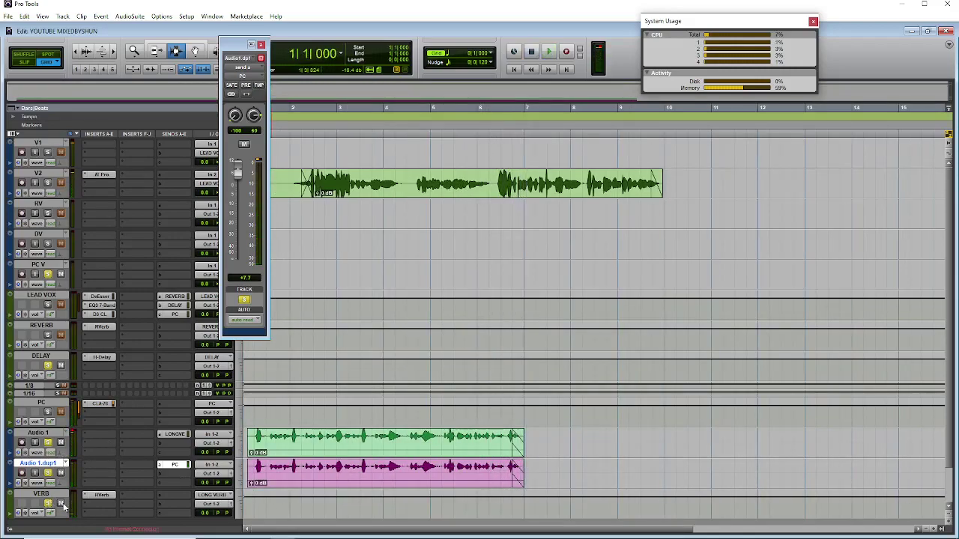
Step: Clear the solos on all tracks and leave Audio 1, Audio 1.dup1 and VERB muted
left_click(60, 436)
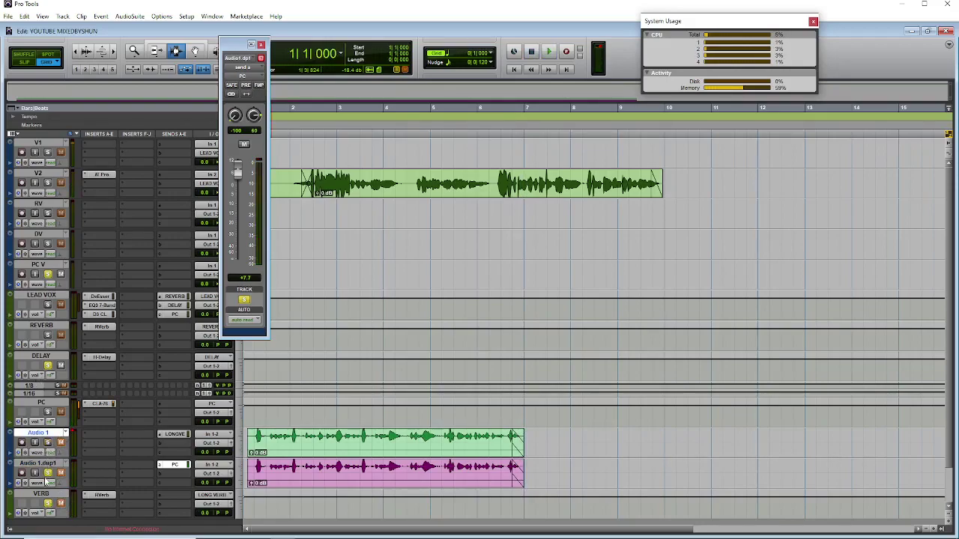
left_click(47, 465)
left_click(48, 472)
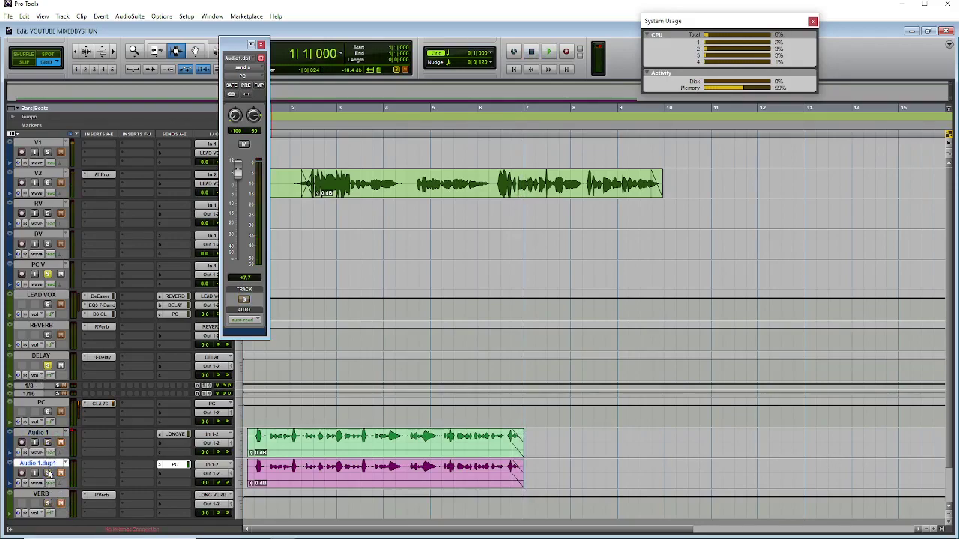
left_click(48, 275)
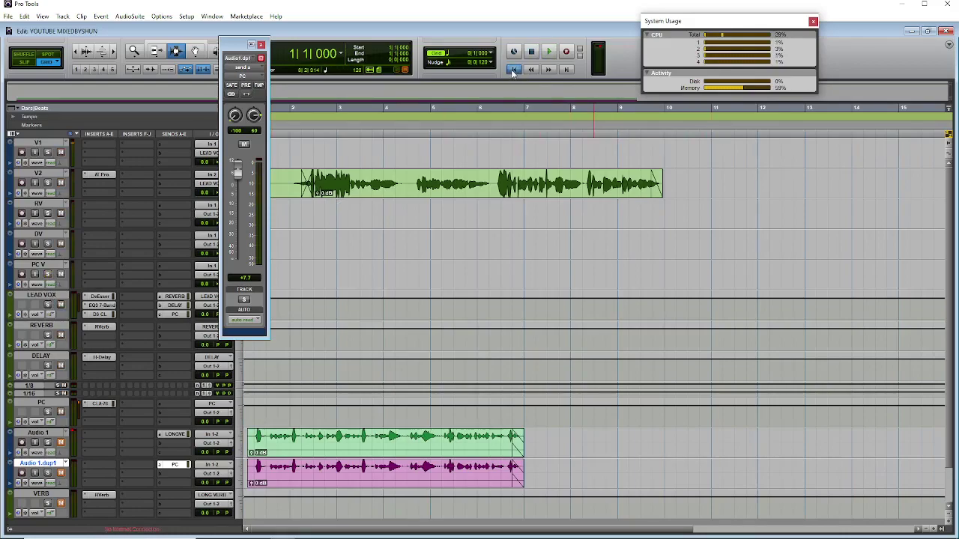
Step: Audition the unsoloed mix from the session start with the send window closed, replay it from 2|2|000, and stop
left_click(548, 51)
left_click_drag(242, 51, 228, 49)
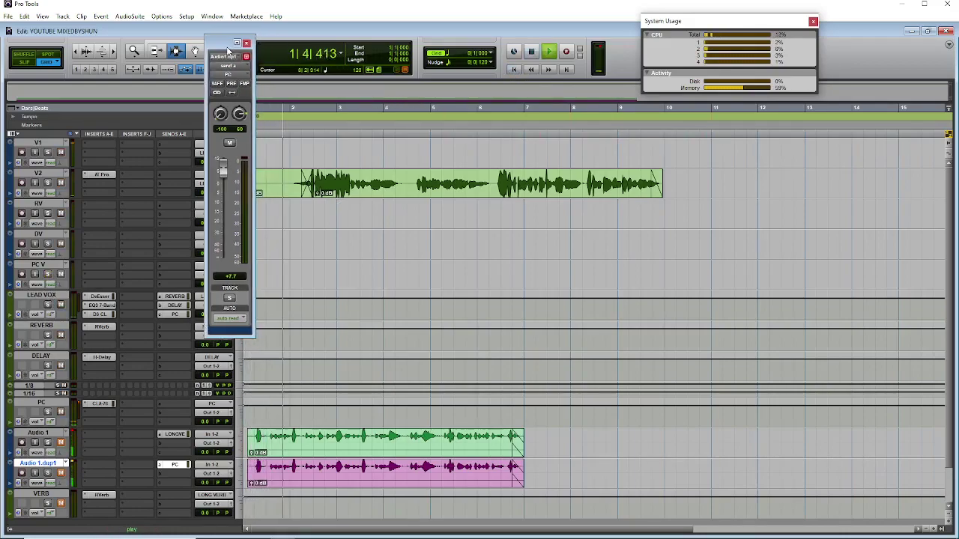
left_click(247, 43)
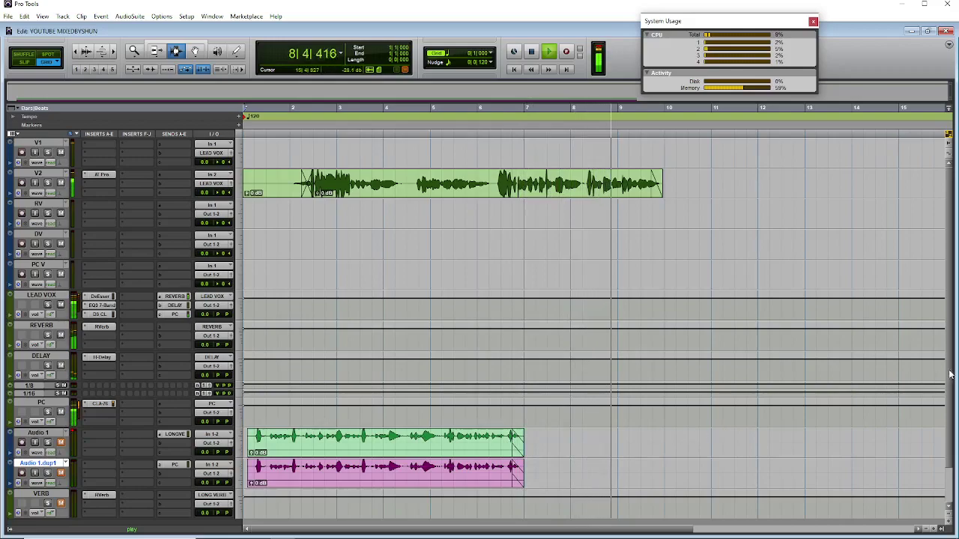
scroll(948, 375, "down", 2)
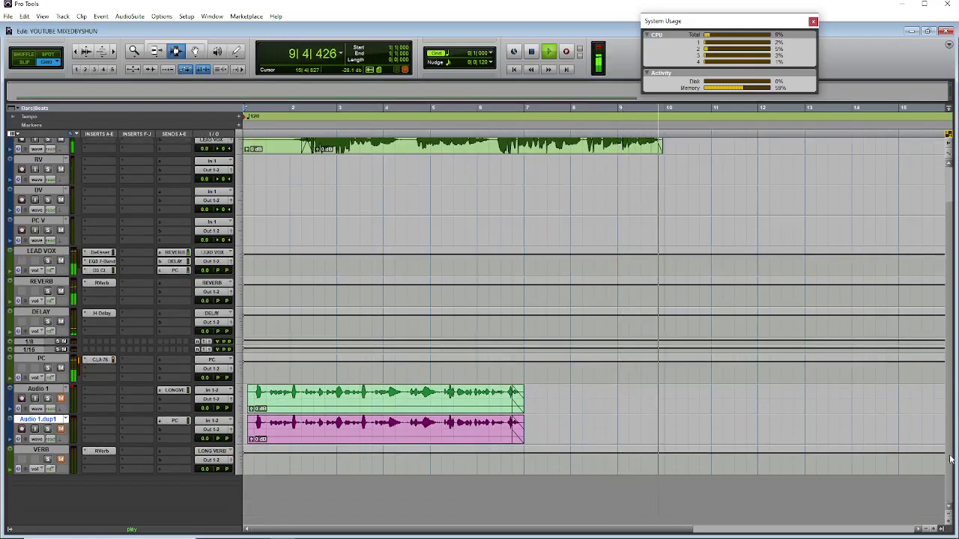
left_click(295, 196)
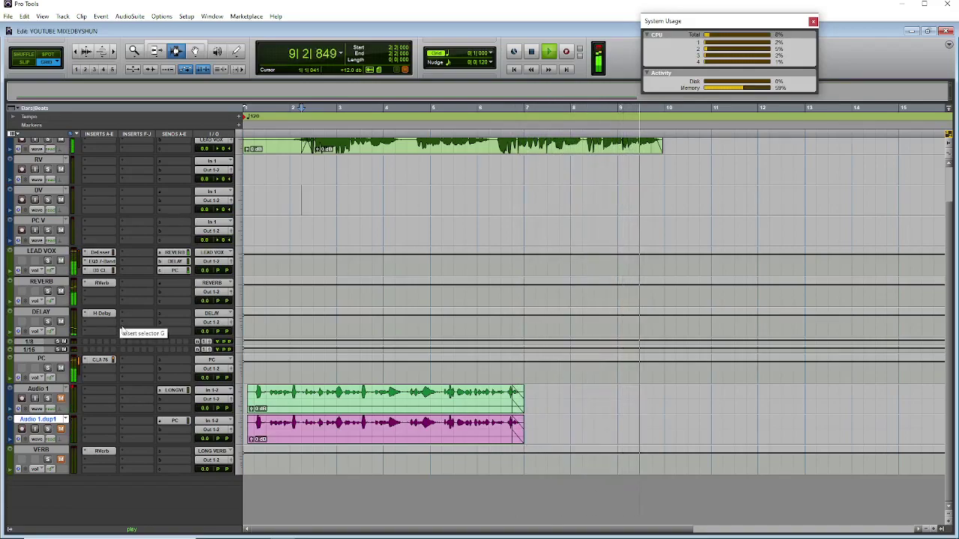
key("space")
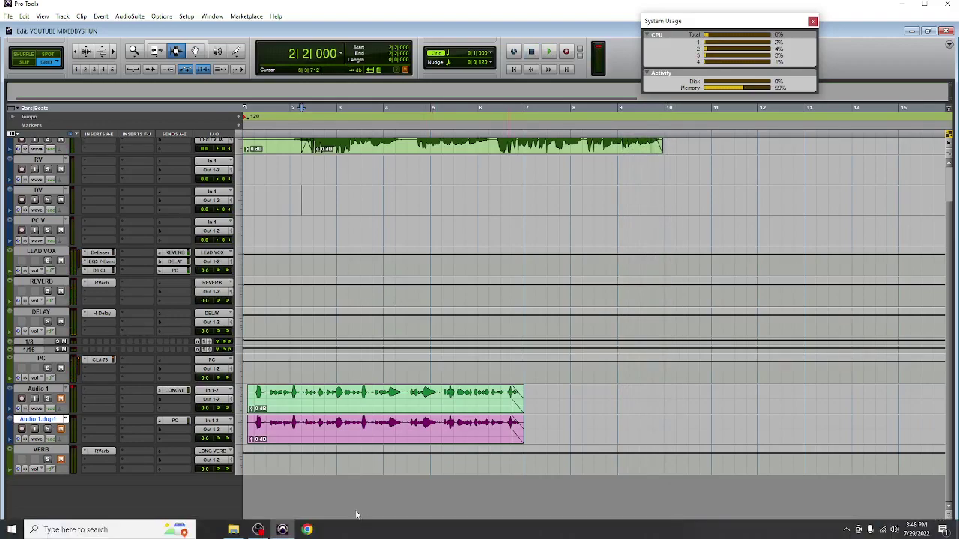
Step: Switch to OBS to check the running recording, and minimise it to return to Pro Tools
left_click(259, 529)
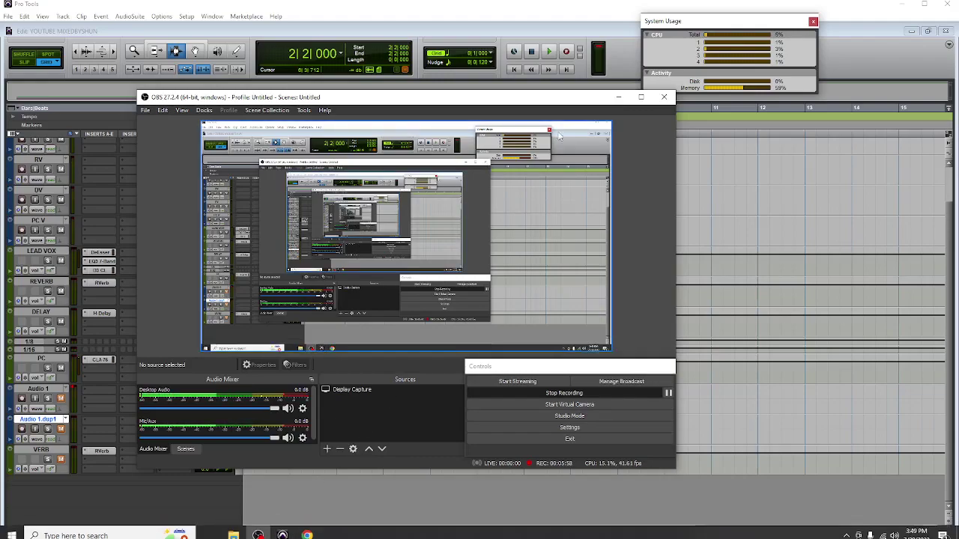
left_click(618, 97)
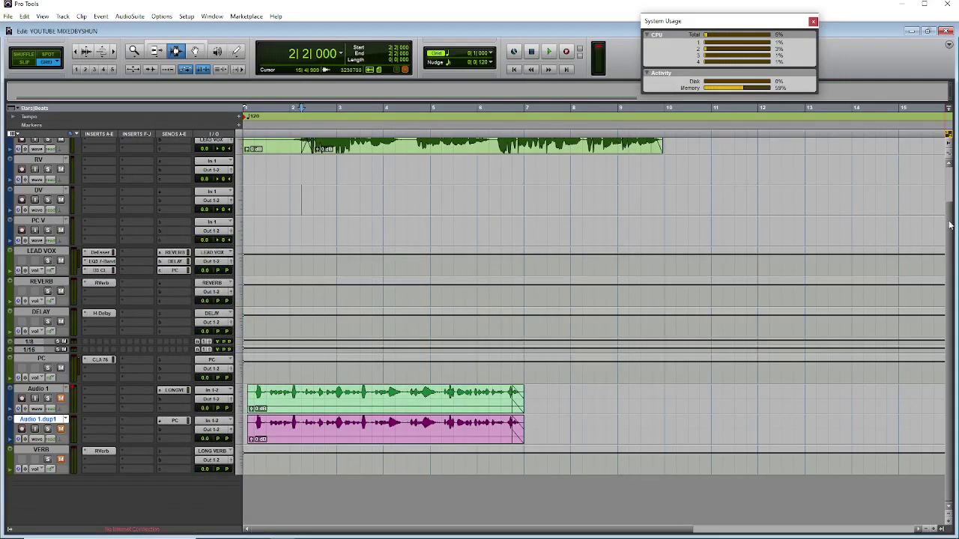
Step: Insert the D-Verb (mono) reverb plug-in on the RV, DV and PC V tracks and close its window
scroll(948, 226, "up", 2)
left_click(114, 206)
mouse_move(135, 220)
mouse_move(199, 255)
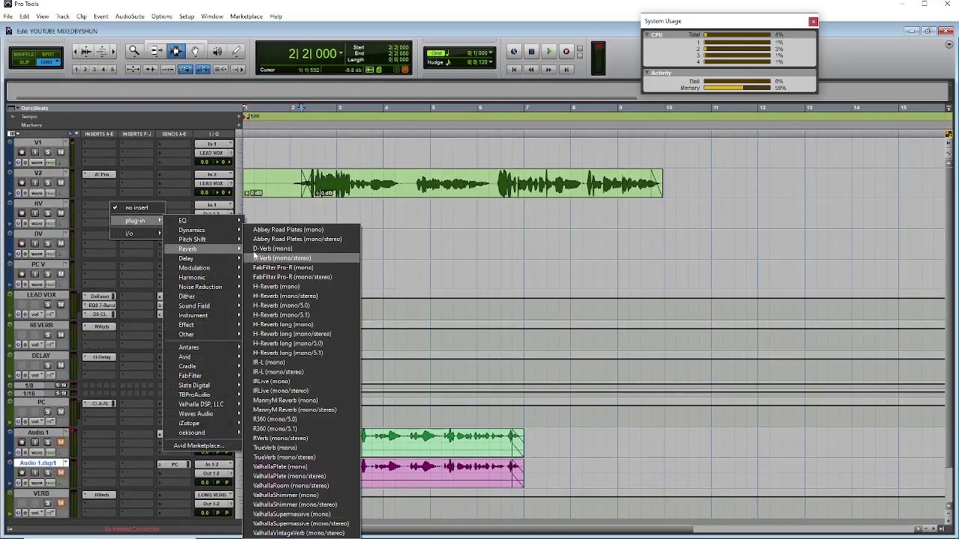
left_click(277, 253)
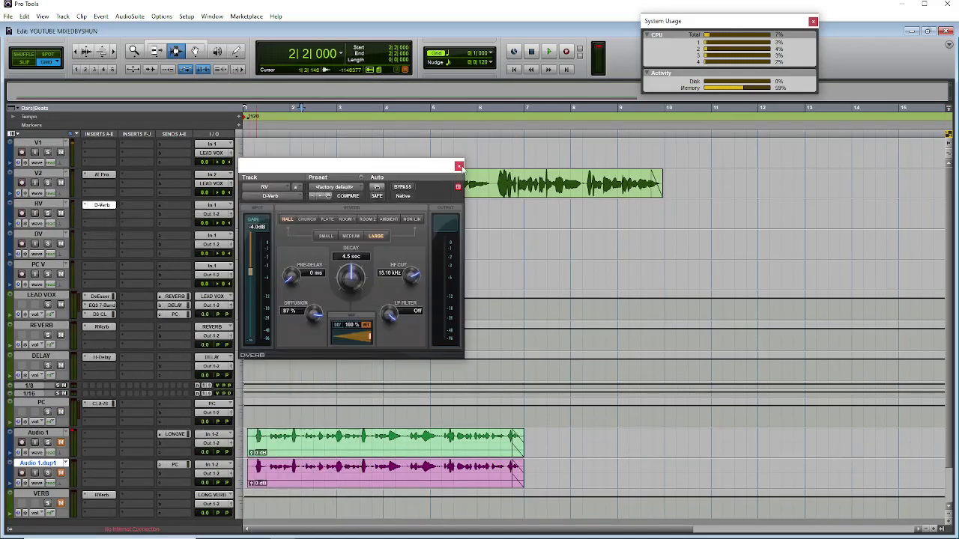
left_click(460, 165)
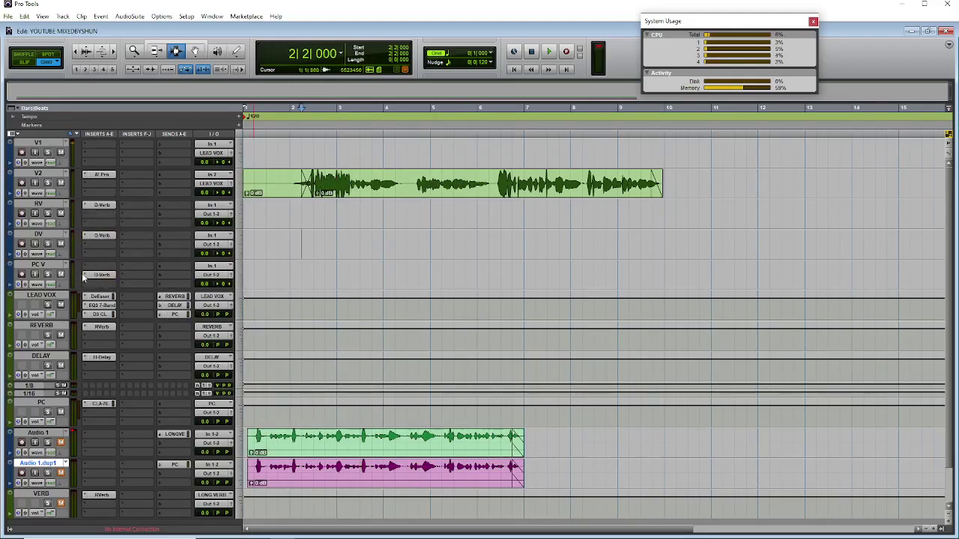
Step: Remove the D-Verb inserts from the PC V, DV and RV tracks
left_click(83, 277)
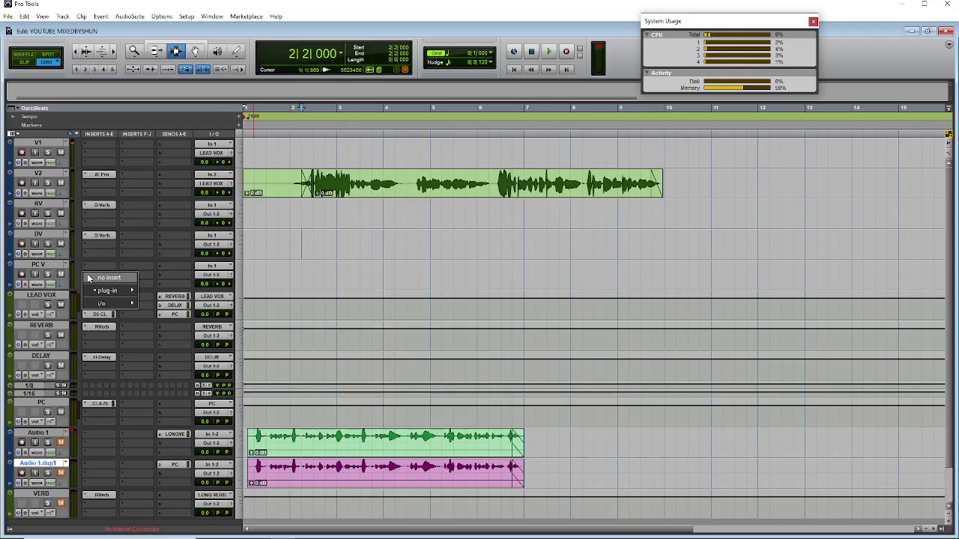
left_click(87, 275)
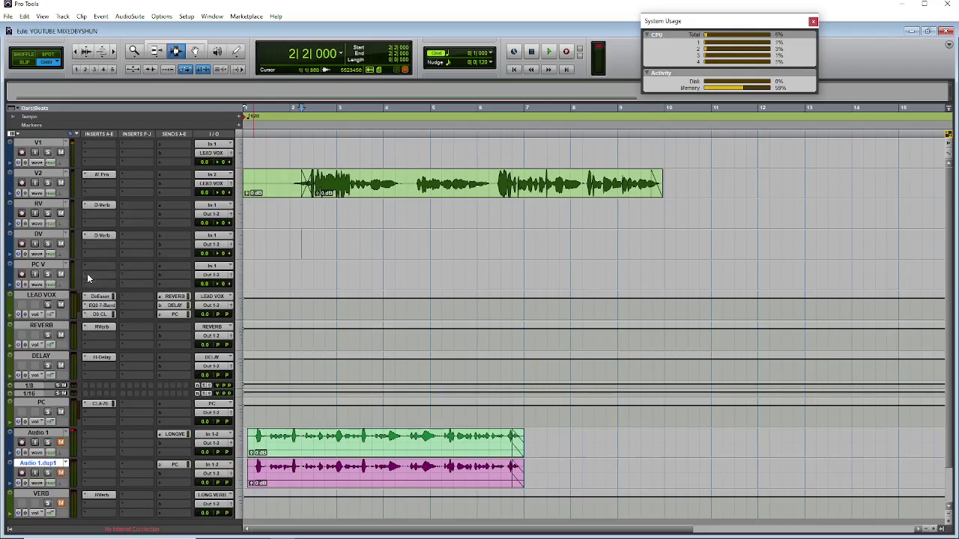
left_click(84, 240)
left_click(86, 238)
left_click(85, 205)
left_click(93, 210)
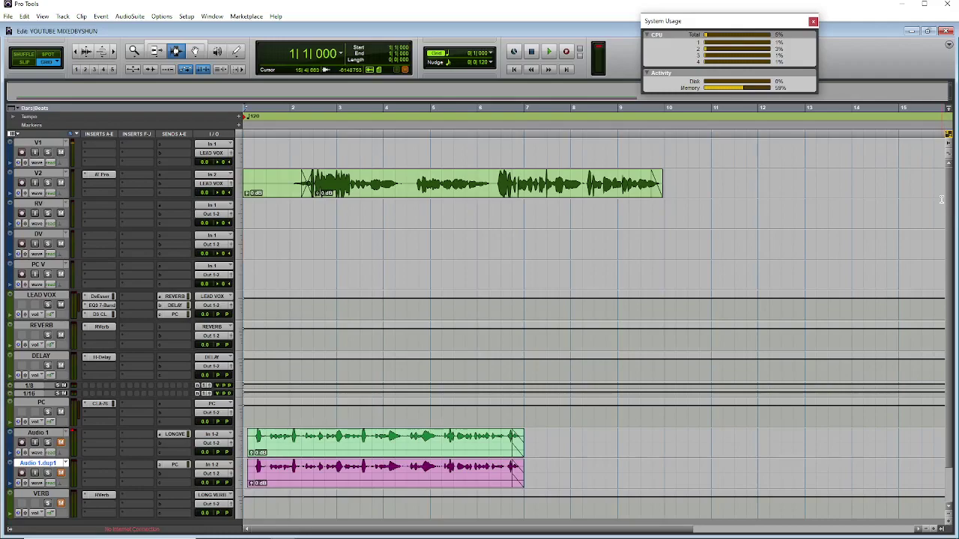
key("ctrl+]")
key("ctrl+]")
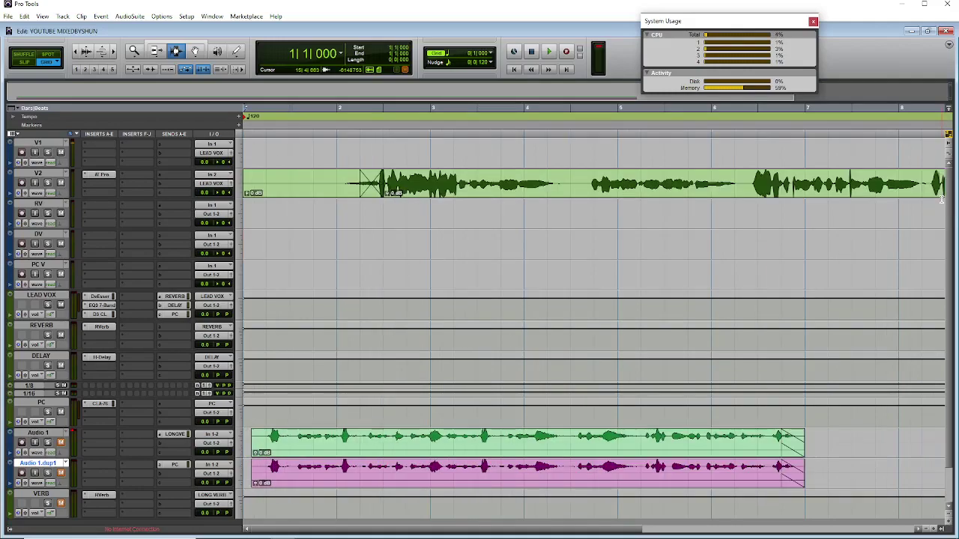
left_click(434, 300)
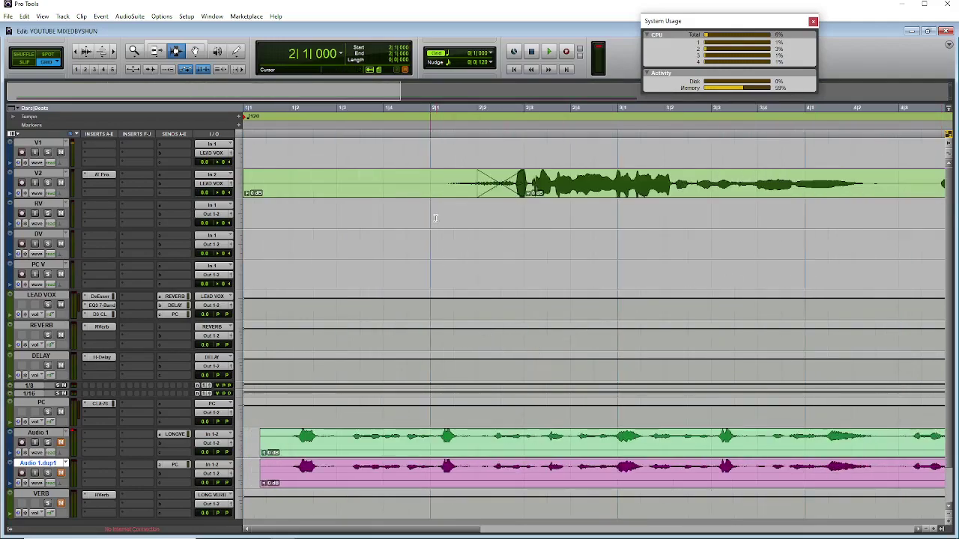
left_click(388, 225)
left_click(332, 183)
key("ctrl+[")
key("ctrl+[")
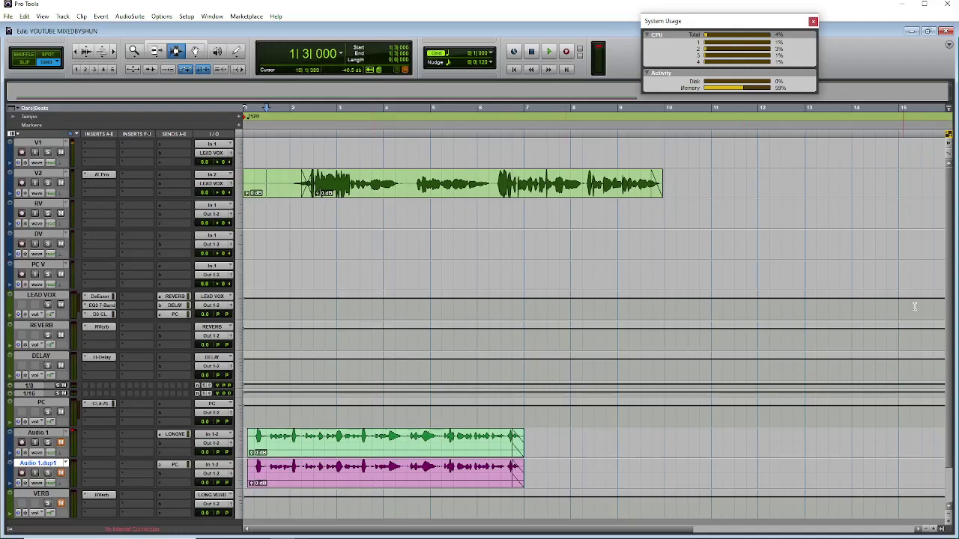
Step: Reduce the VERB track's height to a thin single row matching the 1/8 and 1/16 tracks
scroll(910, 310, "down", 3)
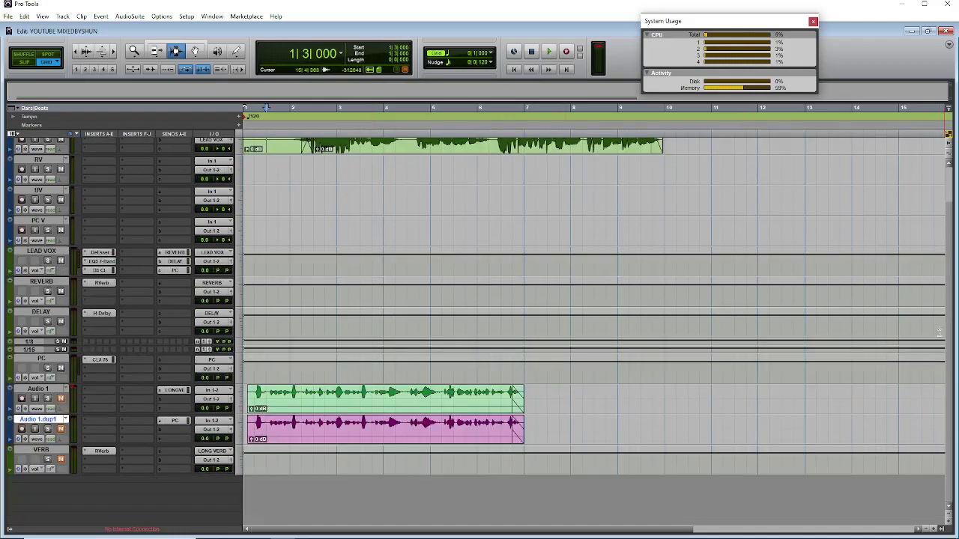
right_click(44, 475)
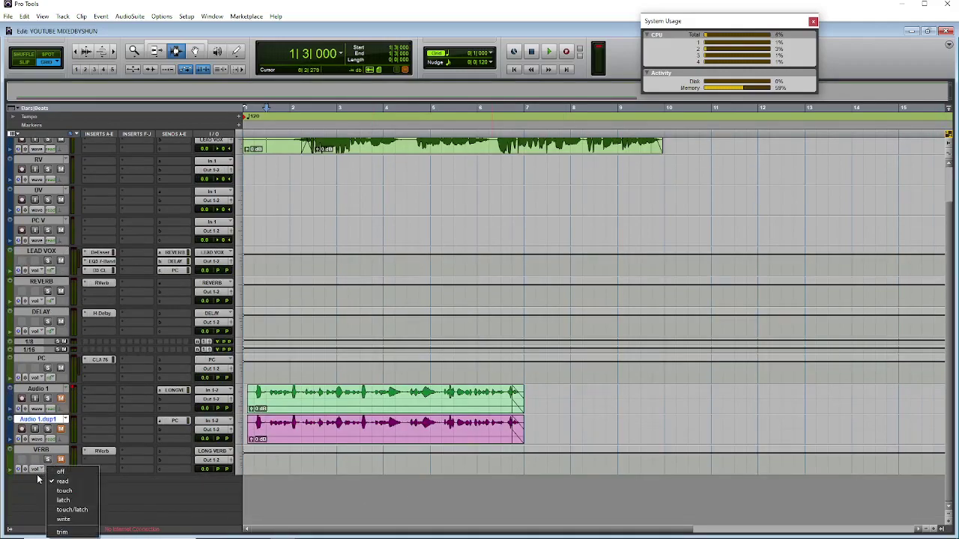
left_click(36, 475)
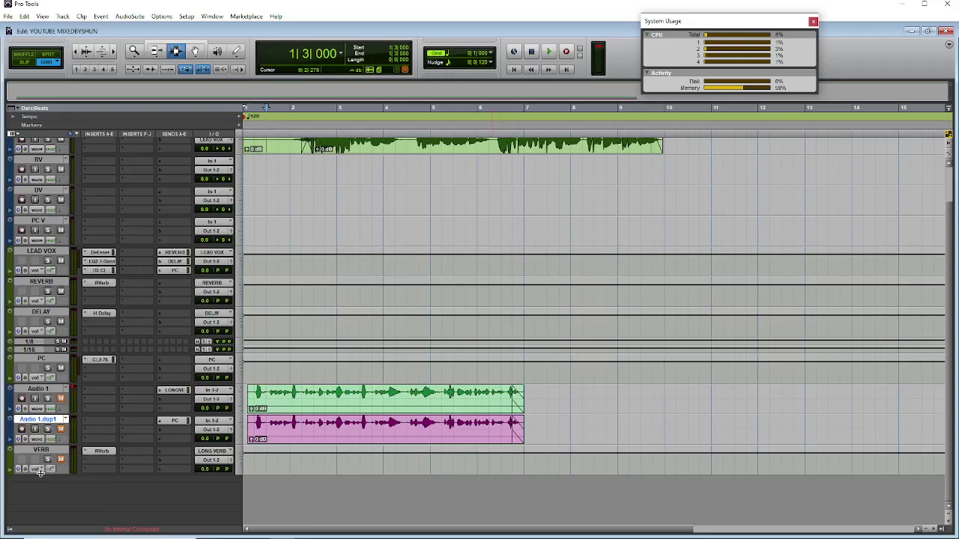
left_click_drag(41, 472, 48, 460)
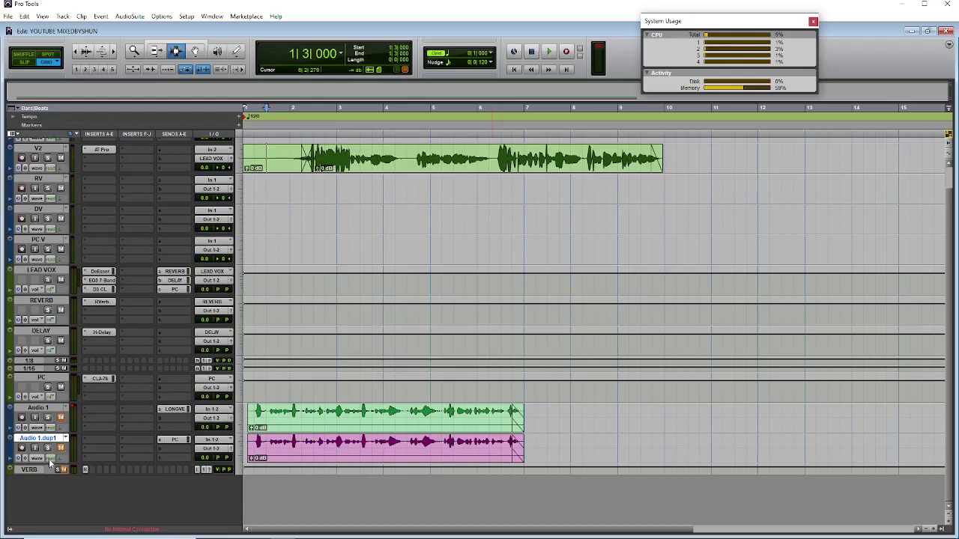
mouse_move(135, 535)
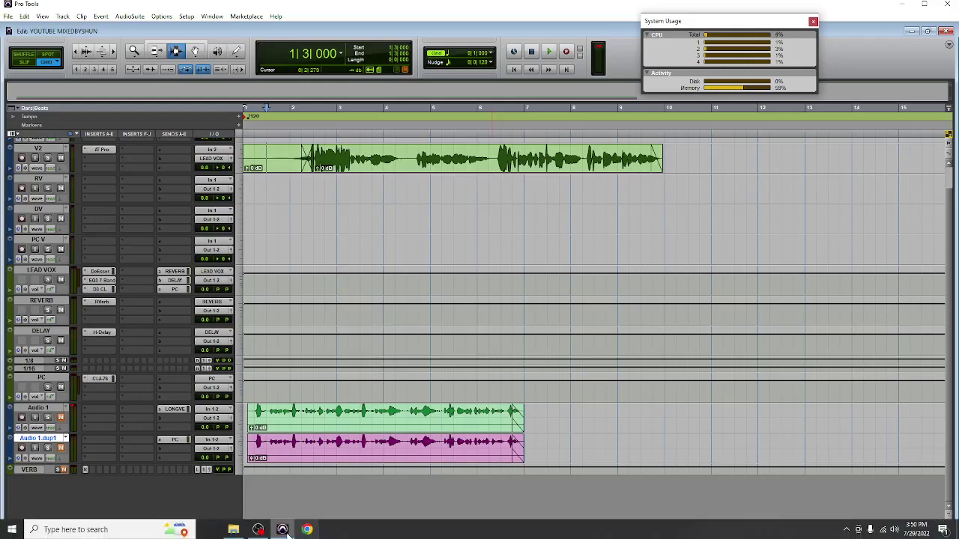